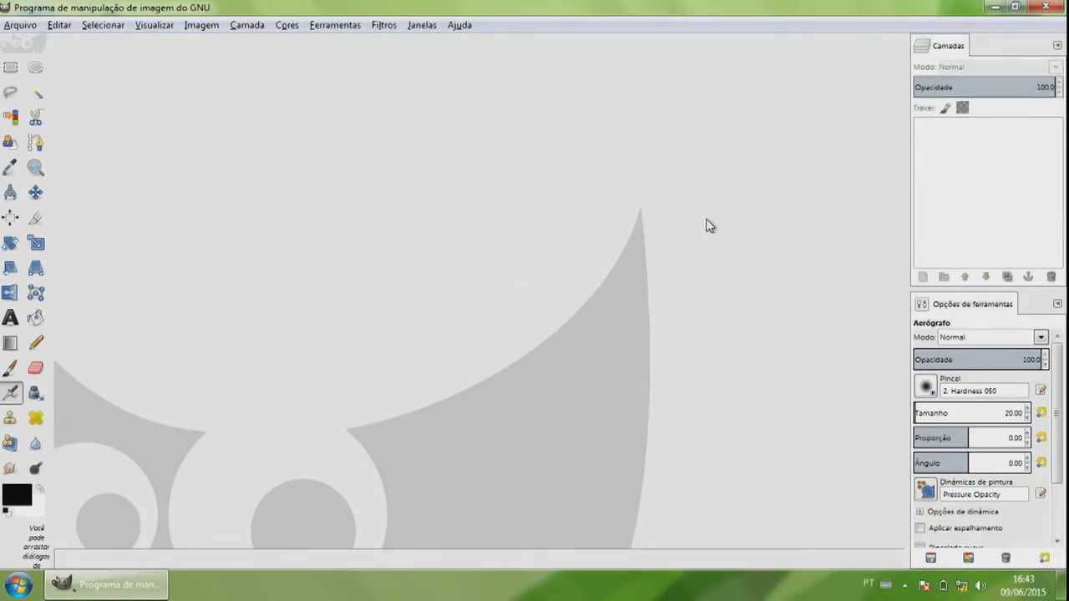
Start a new image from the 1024x768 template and show its advanced options.
click(27, 25)
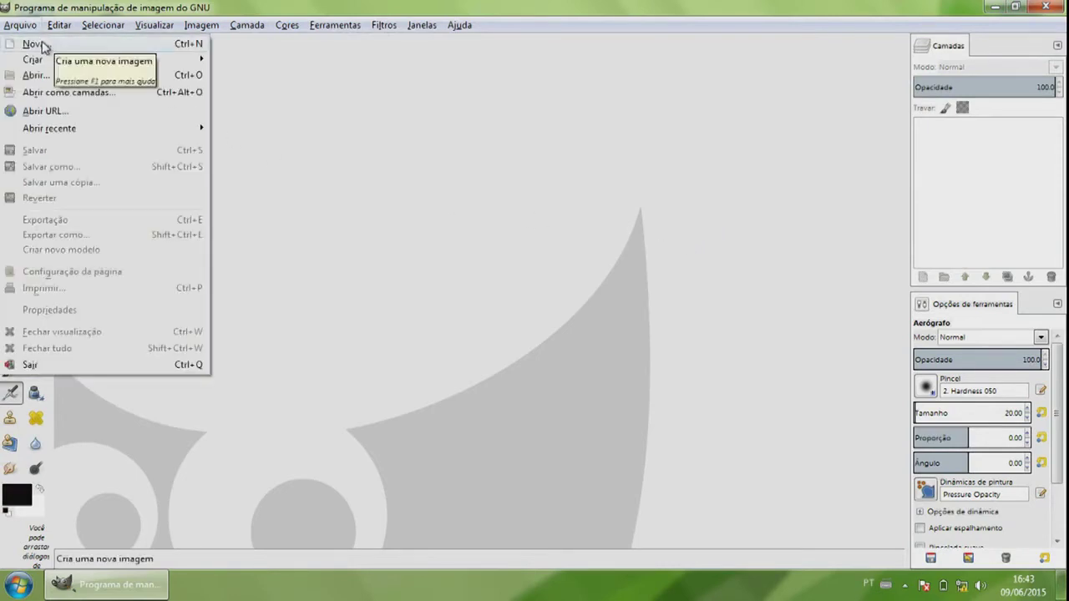
click(42, 48)
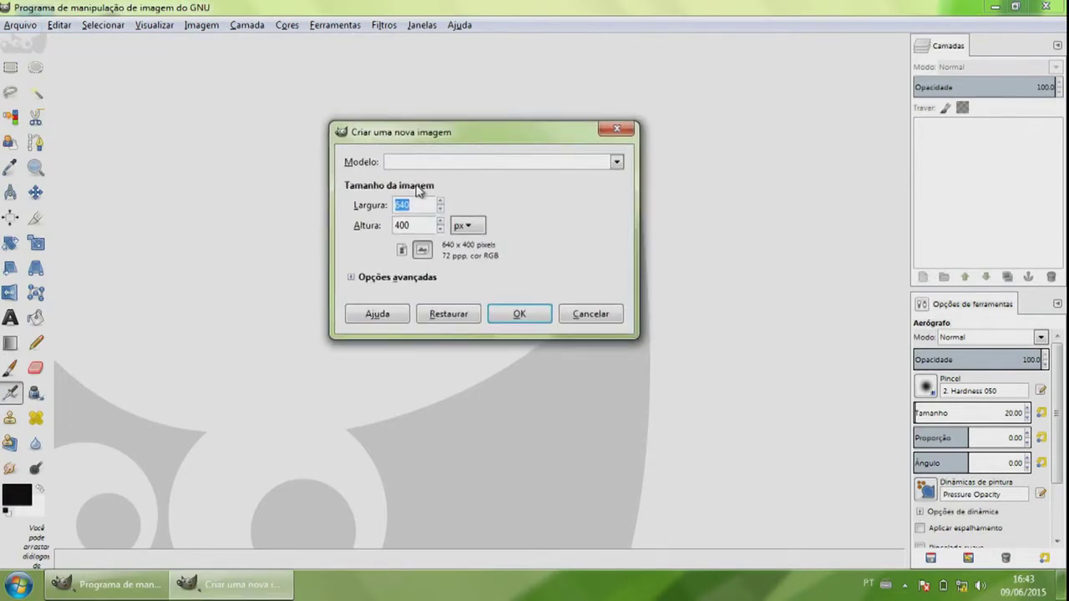
click(617, 163)
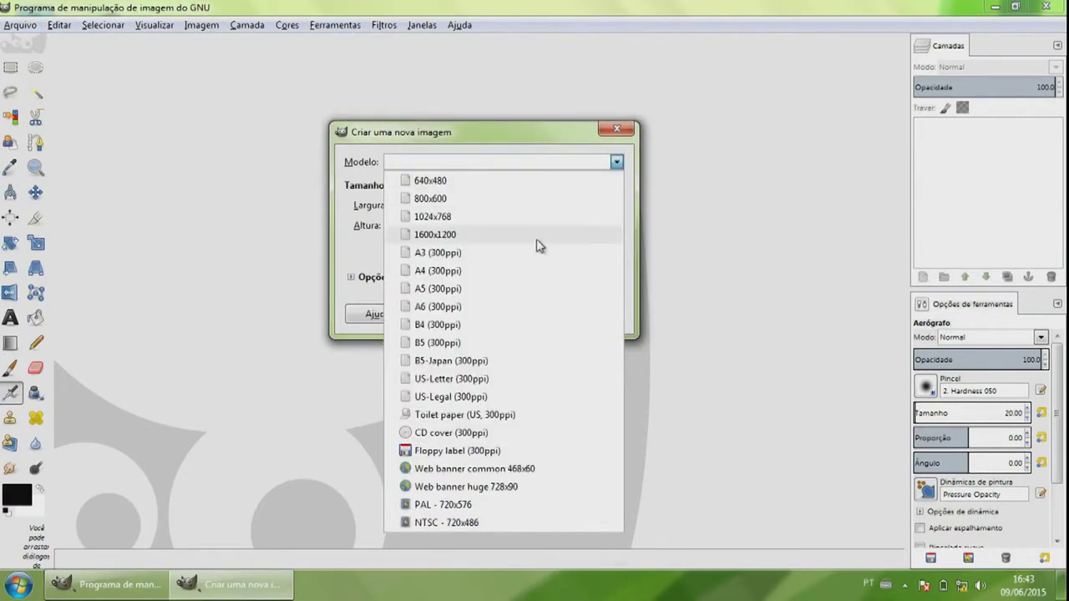
click(438, 218)
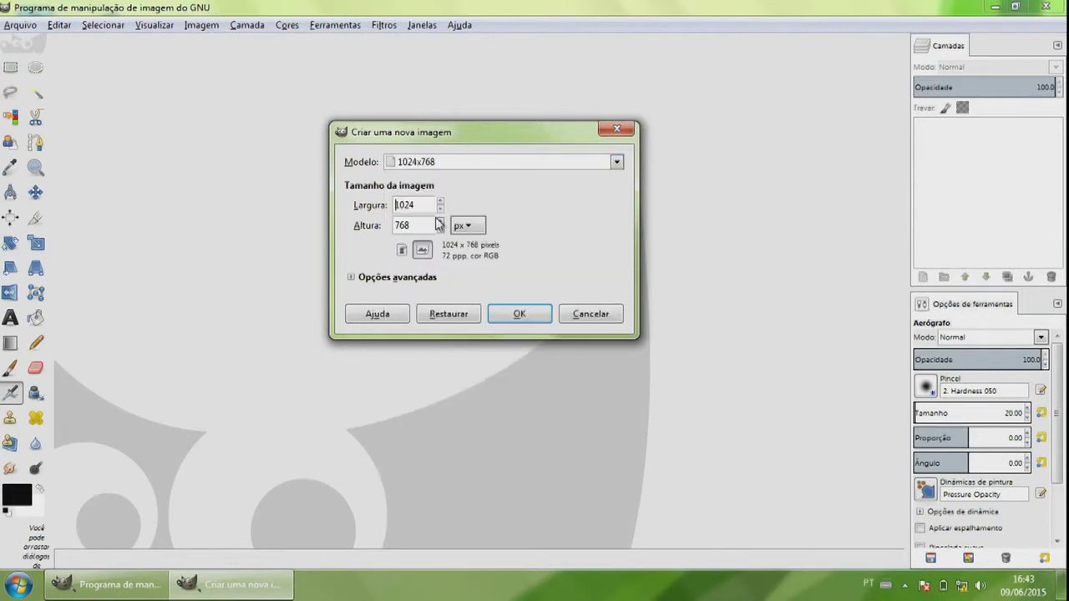
click(351, 277)
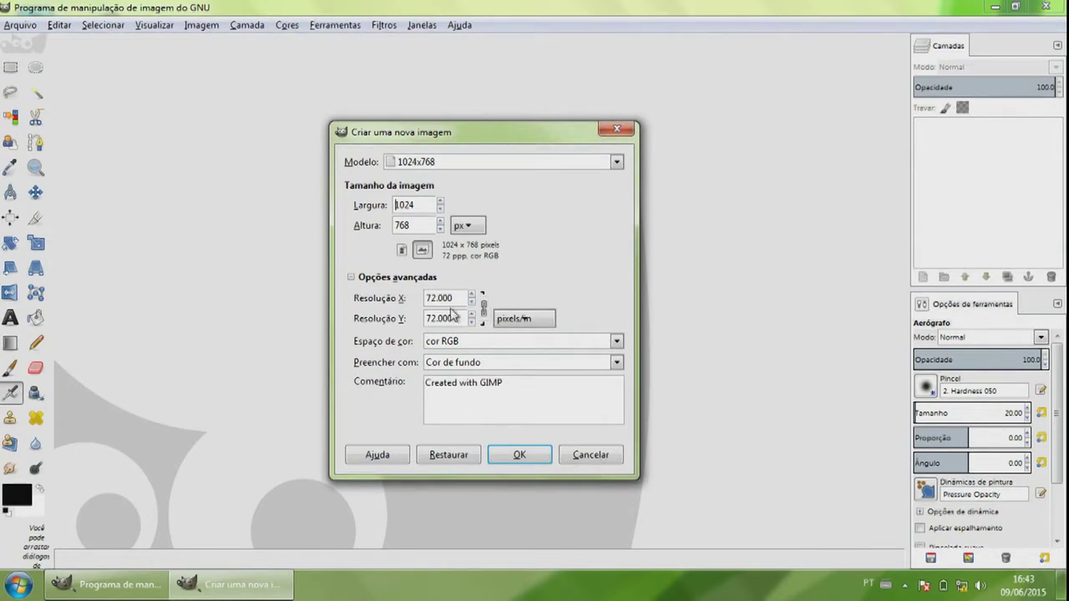
Set resolution to 96 ppi and the comment to 'Criado para a aula.', then create the image.
double_click(443, 297)
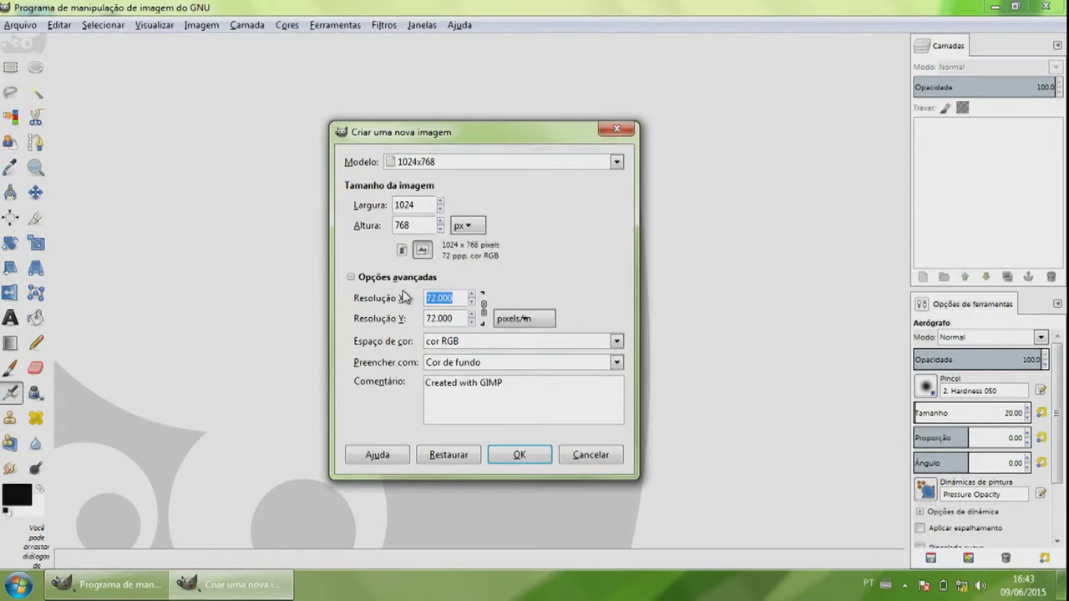
text(94)
click(462, 319)
drag(514, 384, 426, 381)
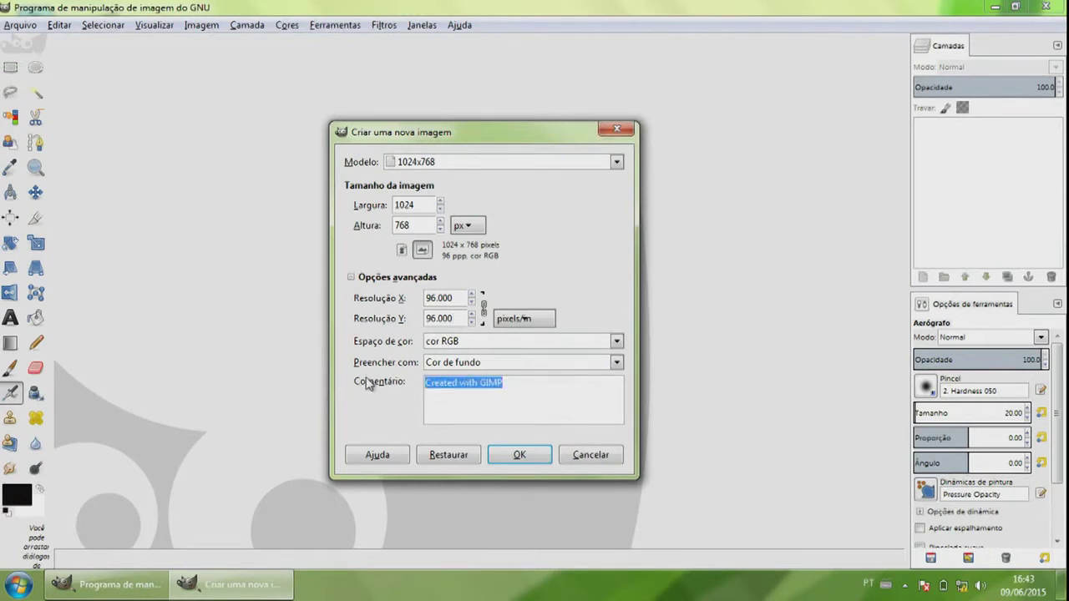
text(Criado para a aula.)
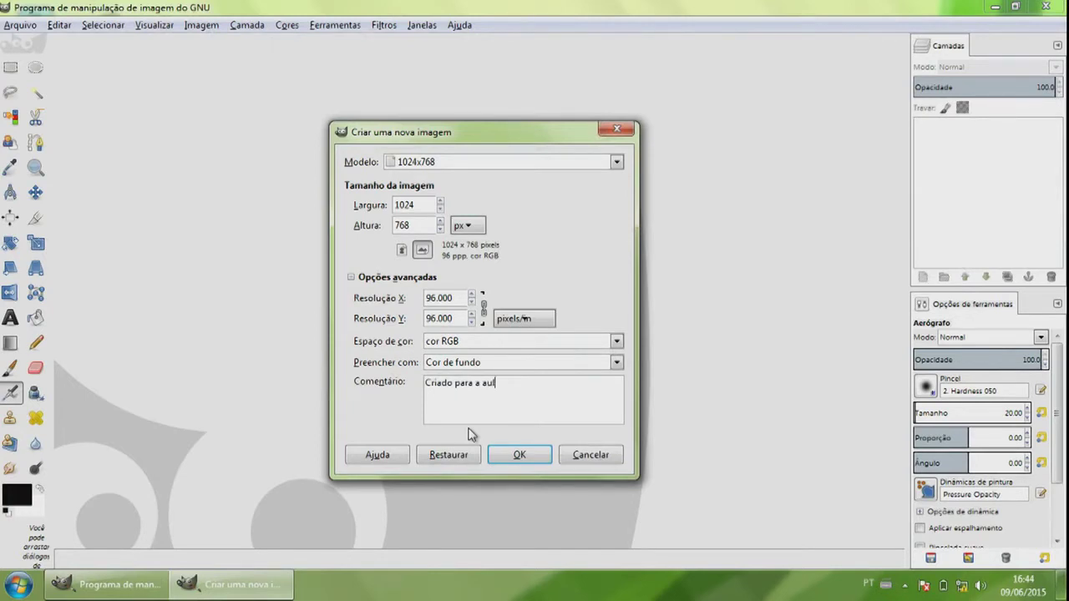
click(515, 455)
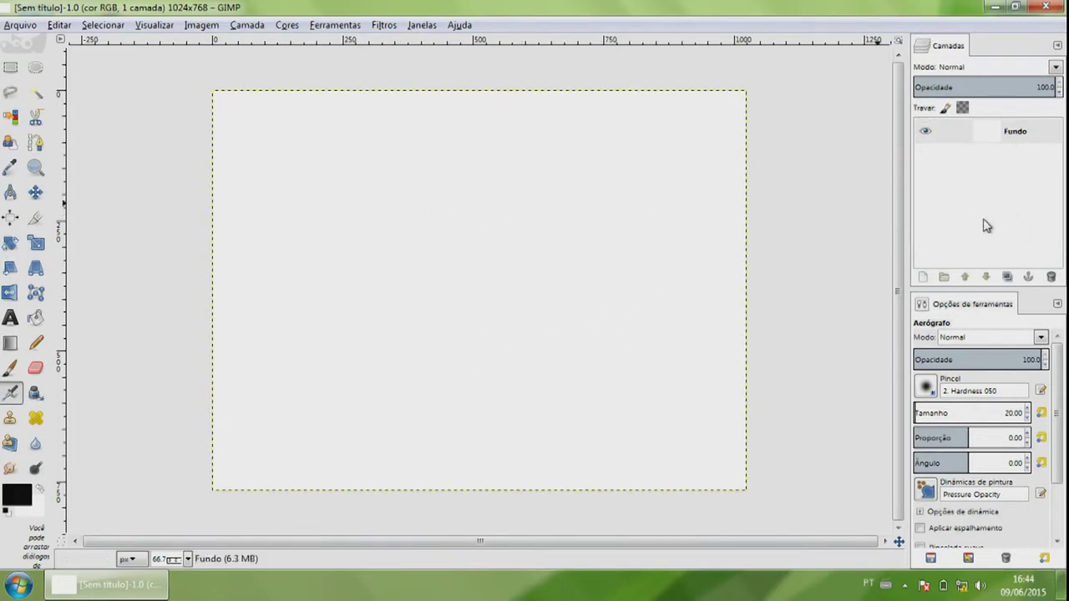
Add a transparent layer named Camada and toggle Fundo's visibility to check the transparency.
click(924, 278)
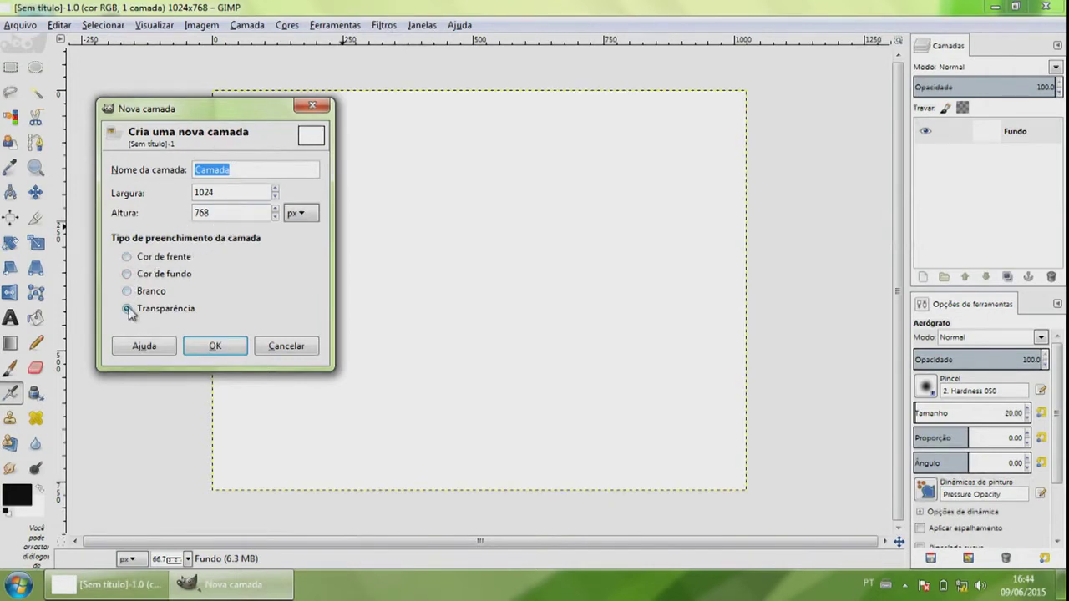
click(209, 347)
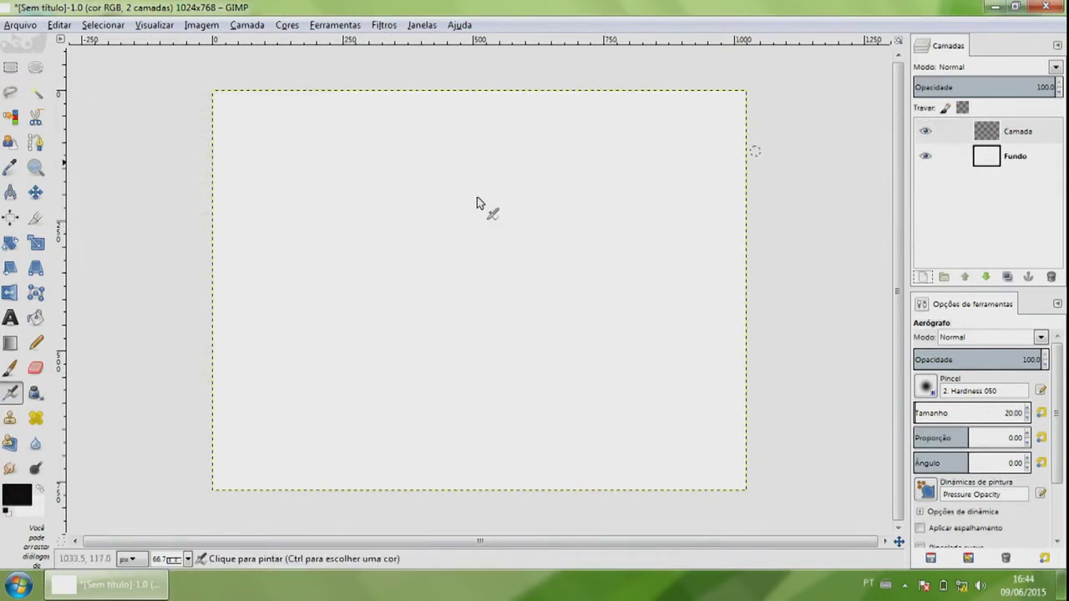
click(1014, 162)
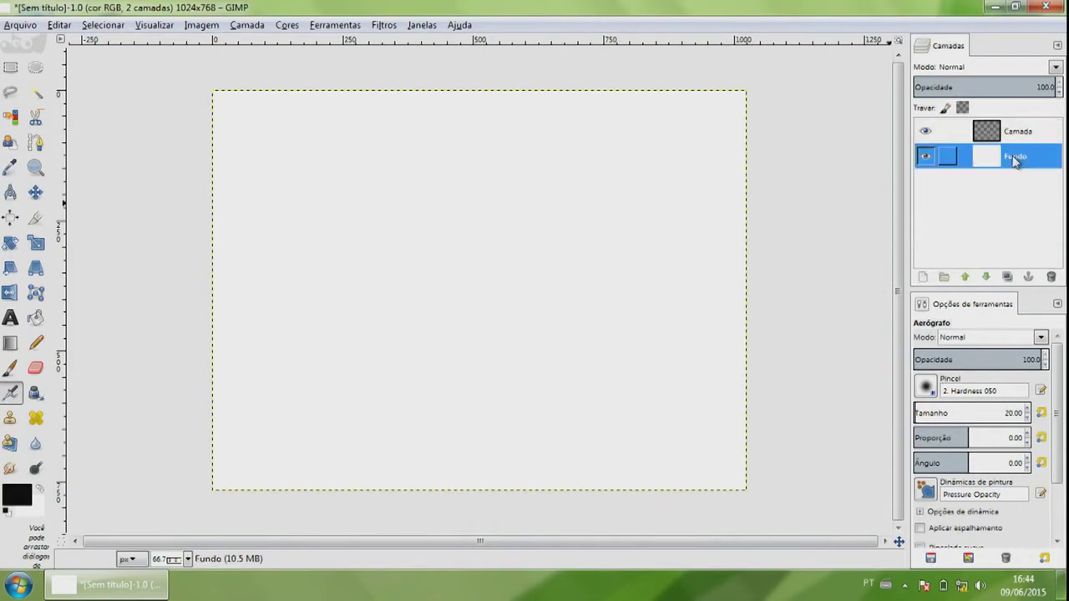
click(925, 157)
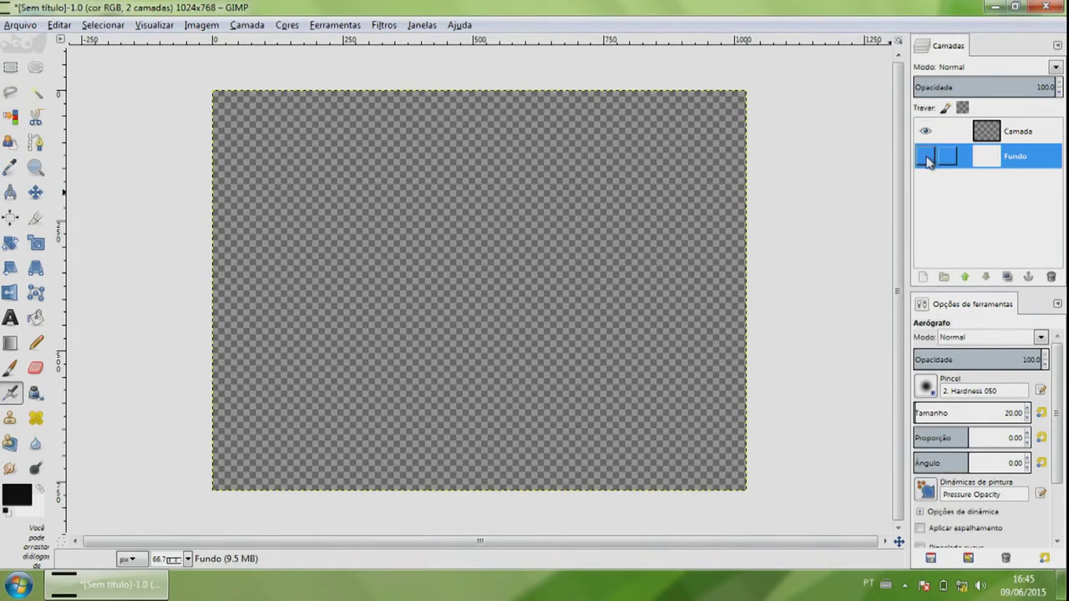
click(925, 157)
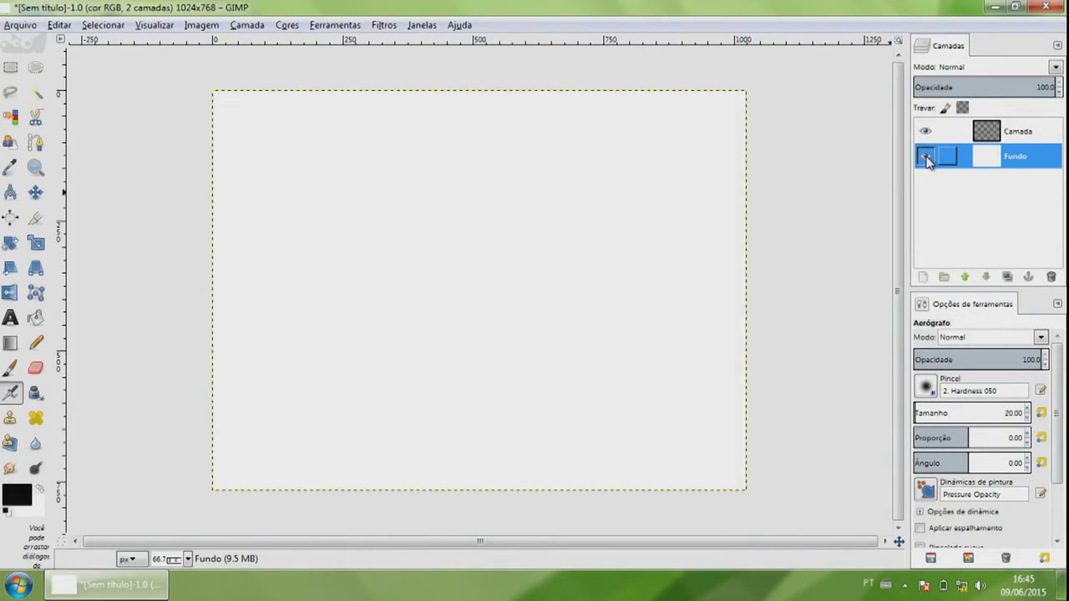
click(925, 157)
click(926, 157)
On the Camada layer, draw a gently rising black pencil line across the whole canvas.
click(1017, 138)
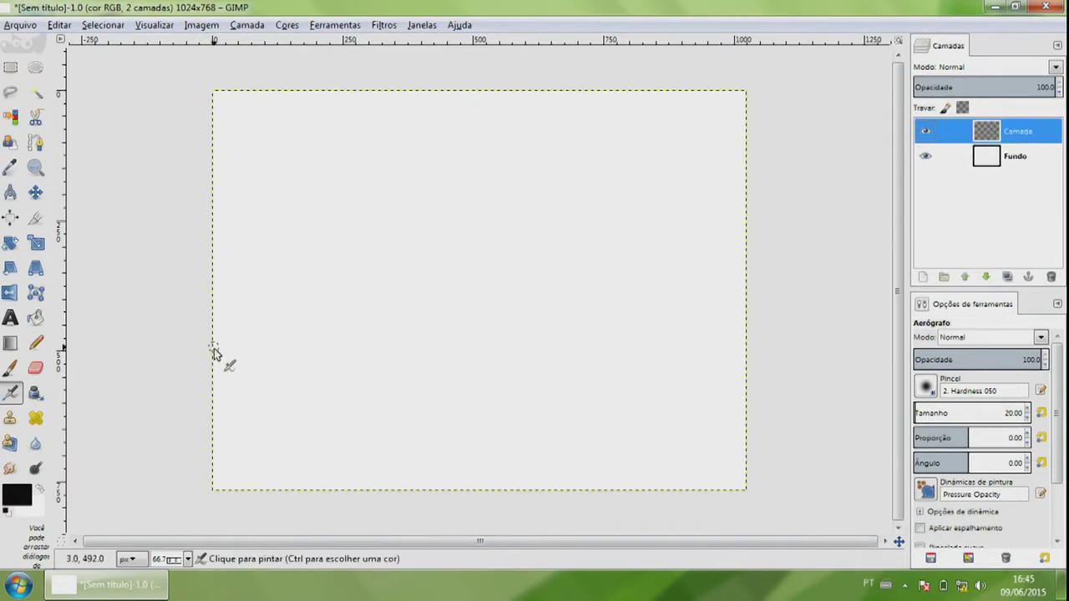
click(37, 345)
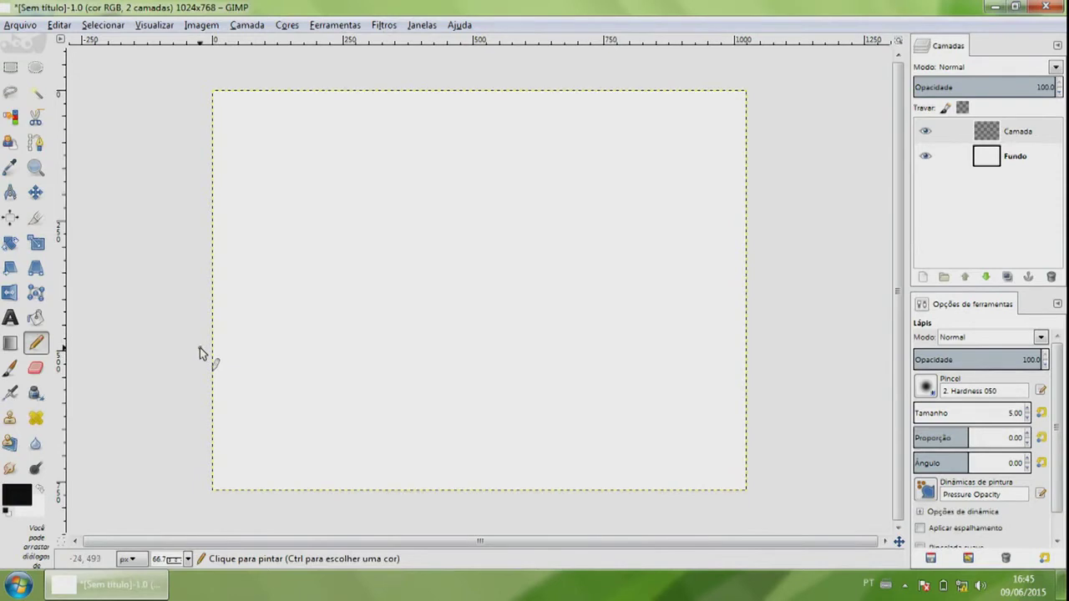
drag(201, 346, 809, 307)
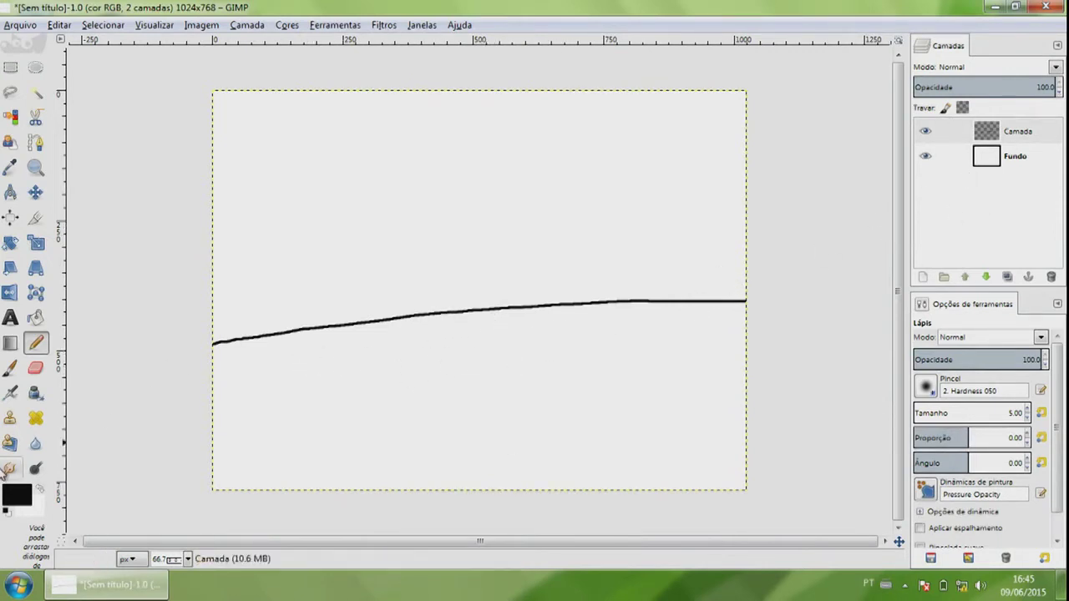
Bucket-fill the area below the hill line with bright green 48ff00.
click(36, 318)
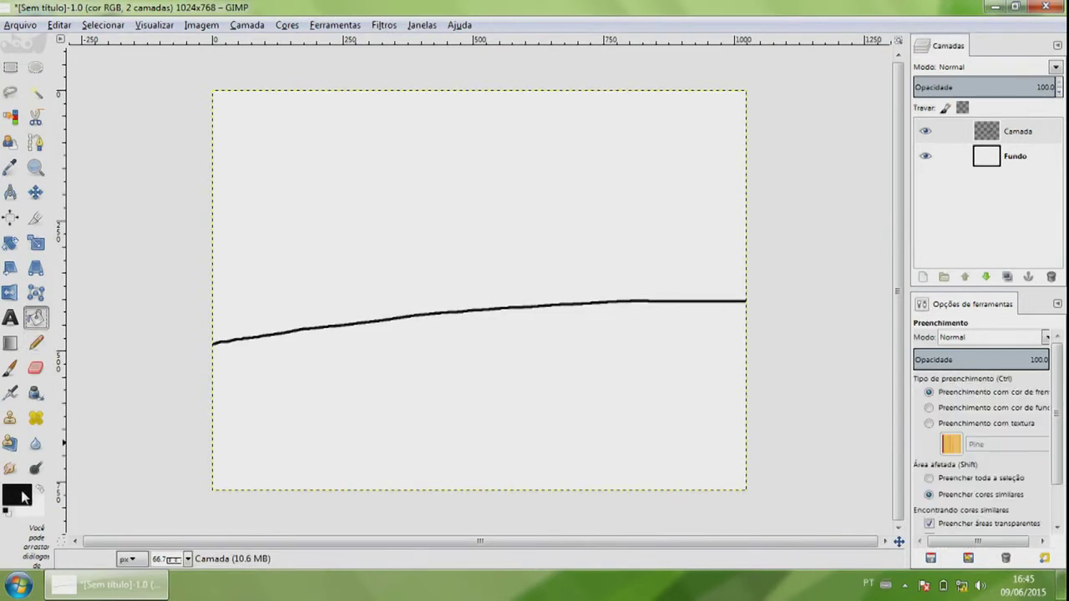
click(22, 496)
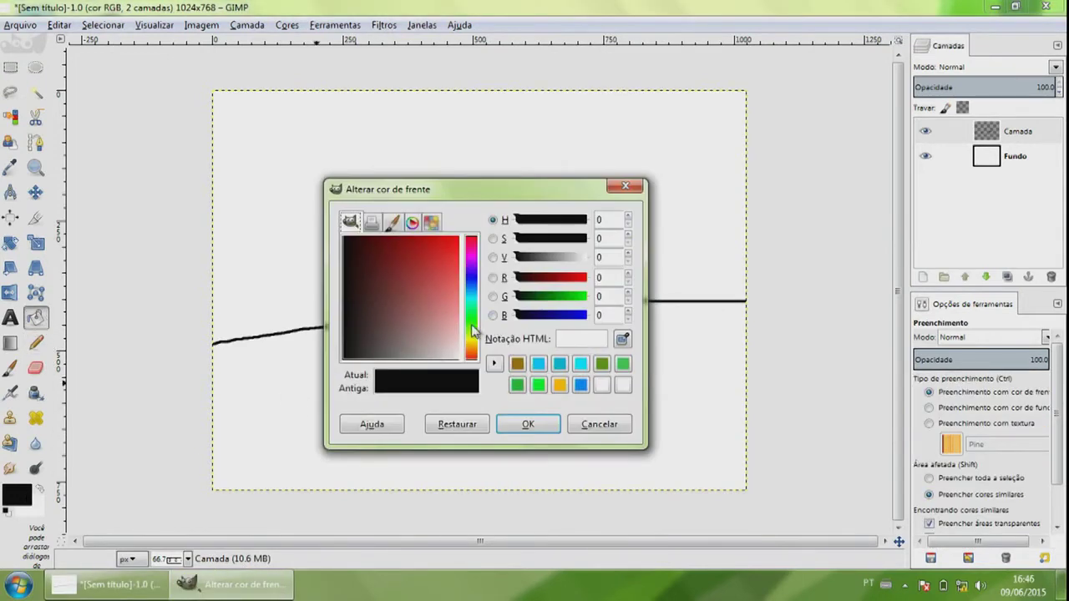
click(471, 331)
click(457, 238)
click(531, 424)
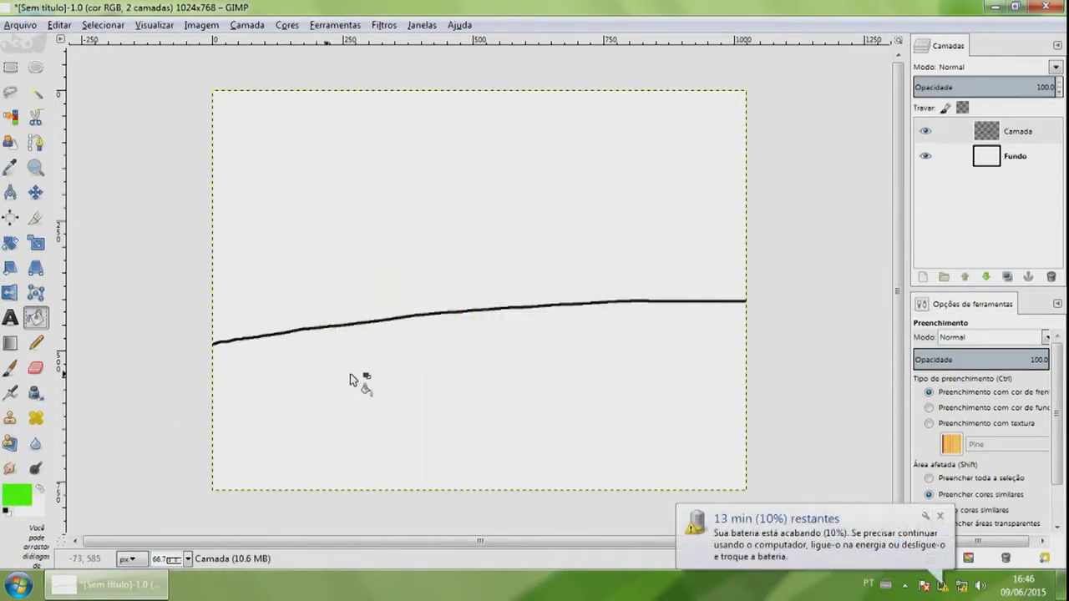
click(422, 375)
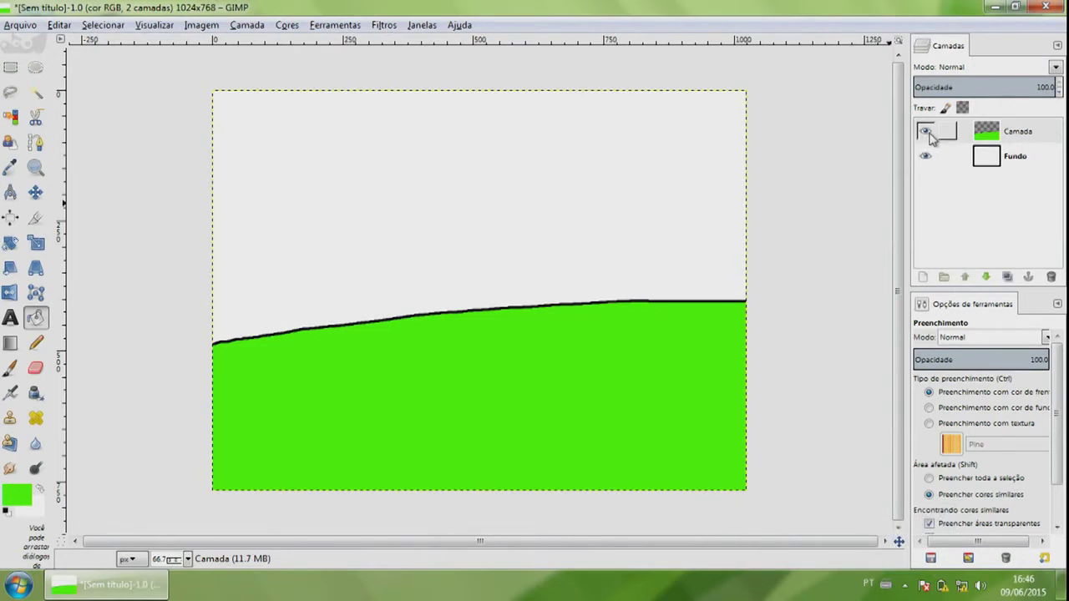
Toggle the Camada and Fundo layers' visibility to check the green hill, leaving Fundo active.
click(926, 133)
click(927, 134)
click(927, 136)
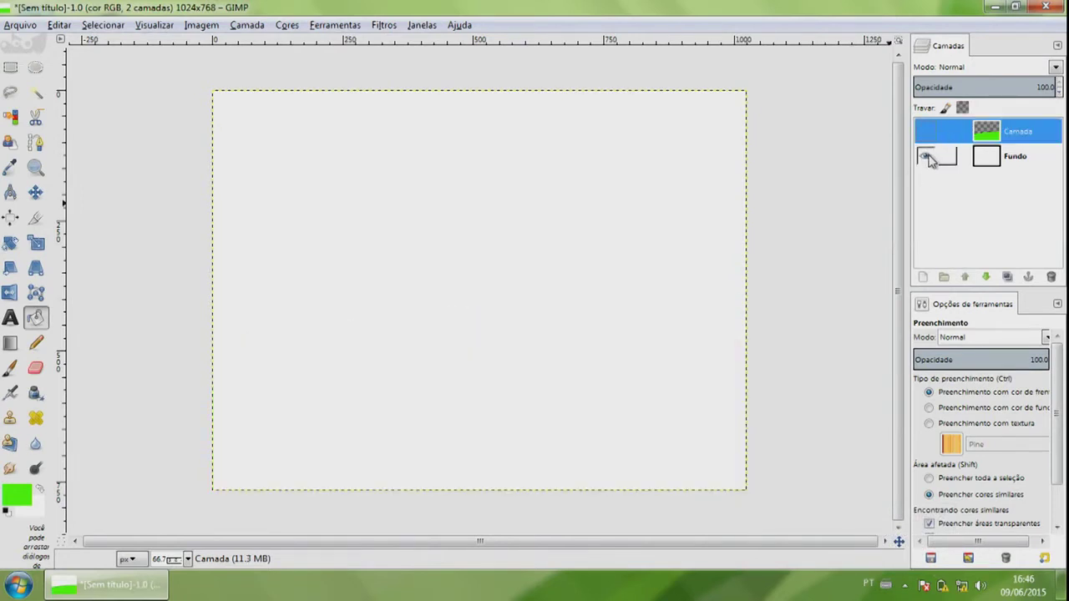
click(926, 156)
click(927, 133)
click(929, 139)
click(926, 134)
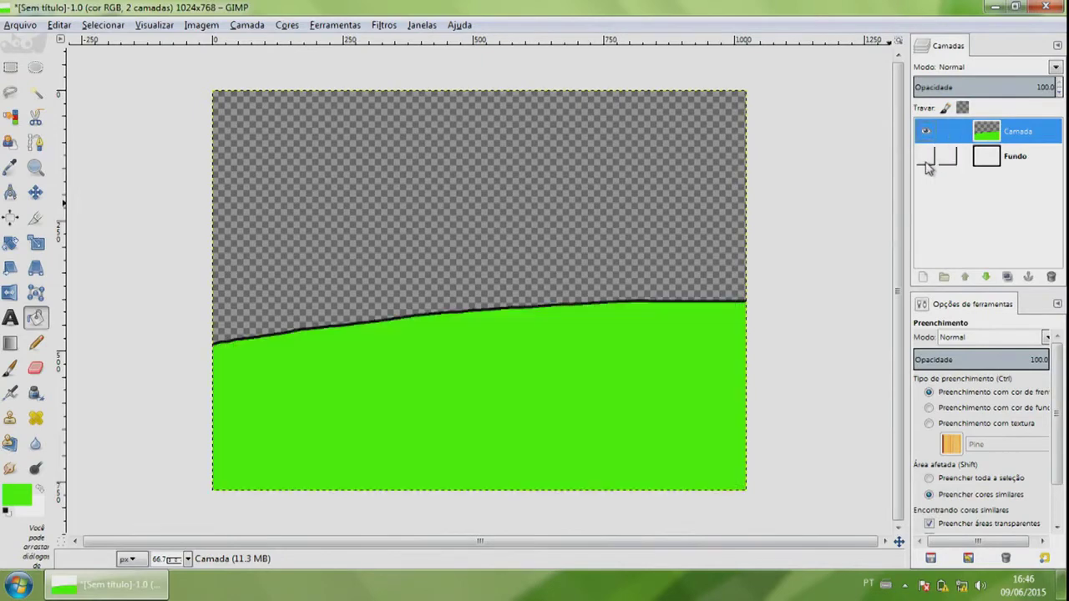
click(925, 158)
click(925, 158)
click(926, 158)
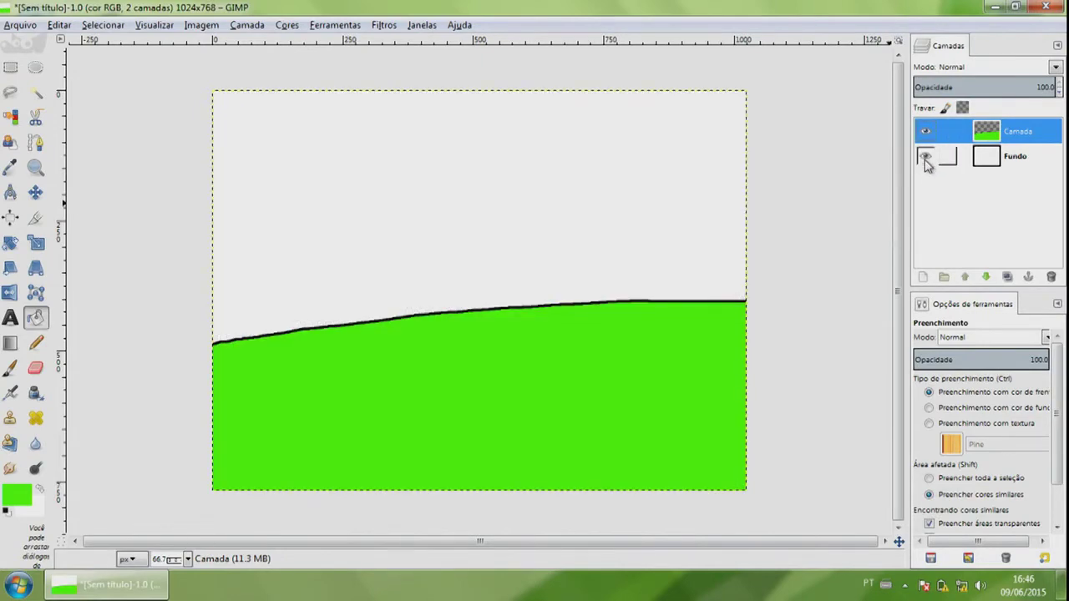
click(1027, 159)
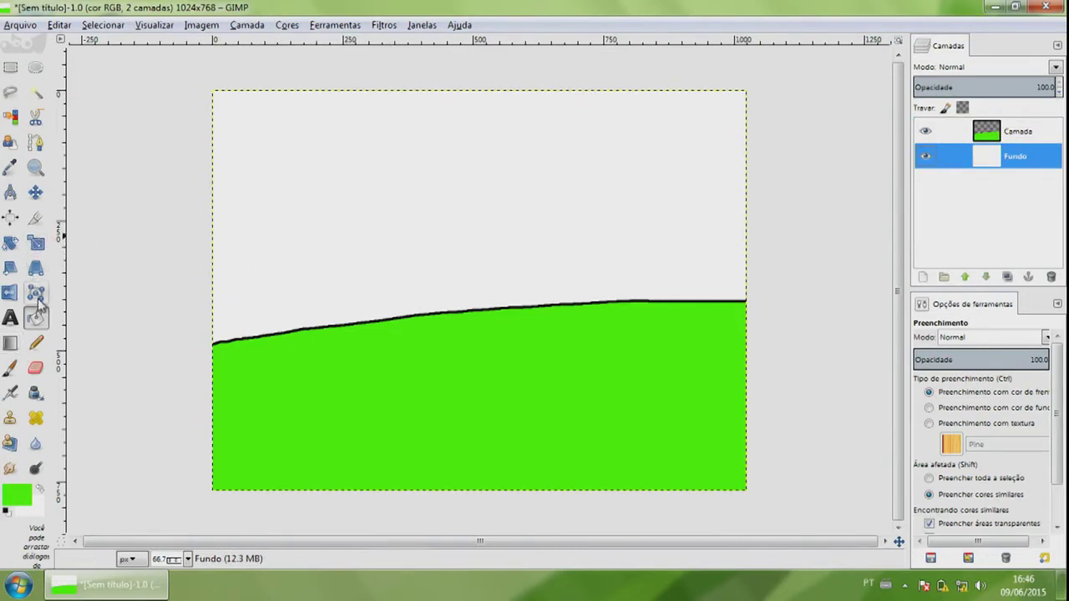
For the Blend tool, set cyan as background colour and blue 008aff as foreground.
click(10, 343)
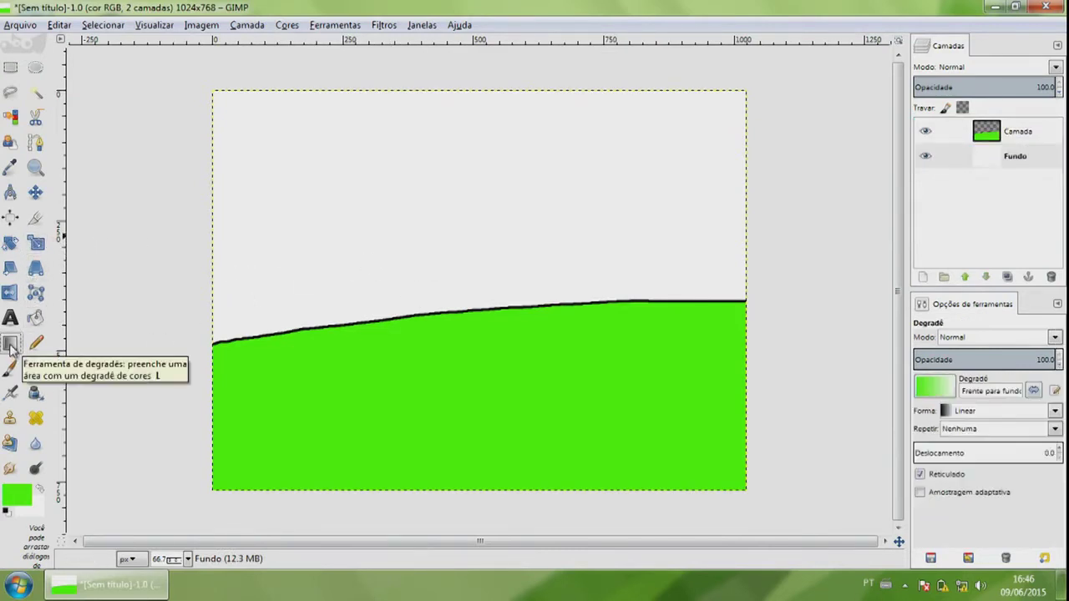
click(15, 497)
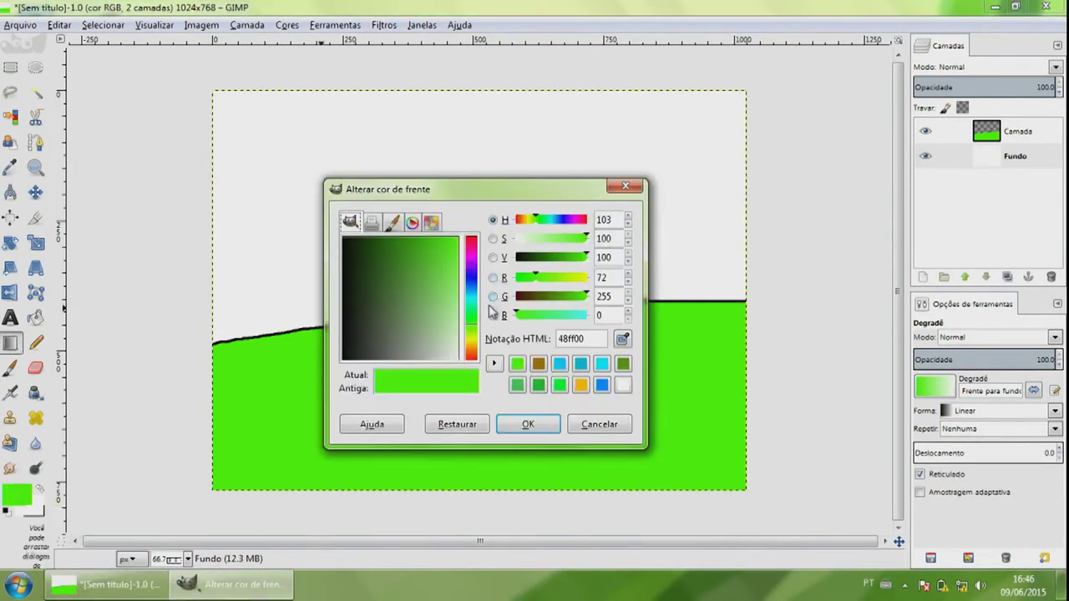
click(468, 279)
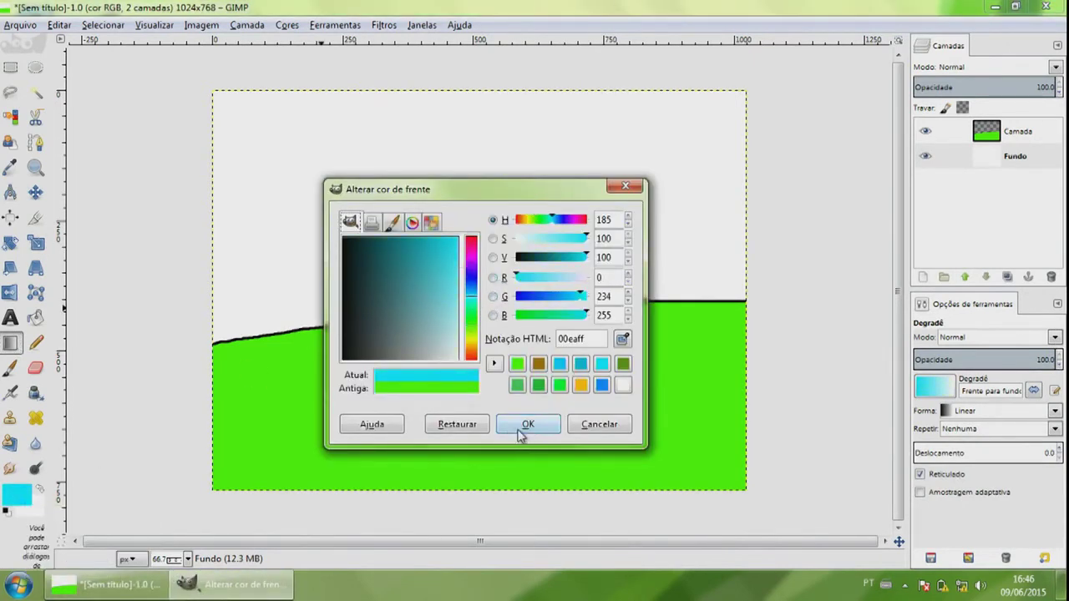
click(526, 424)
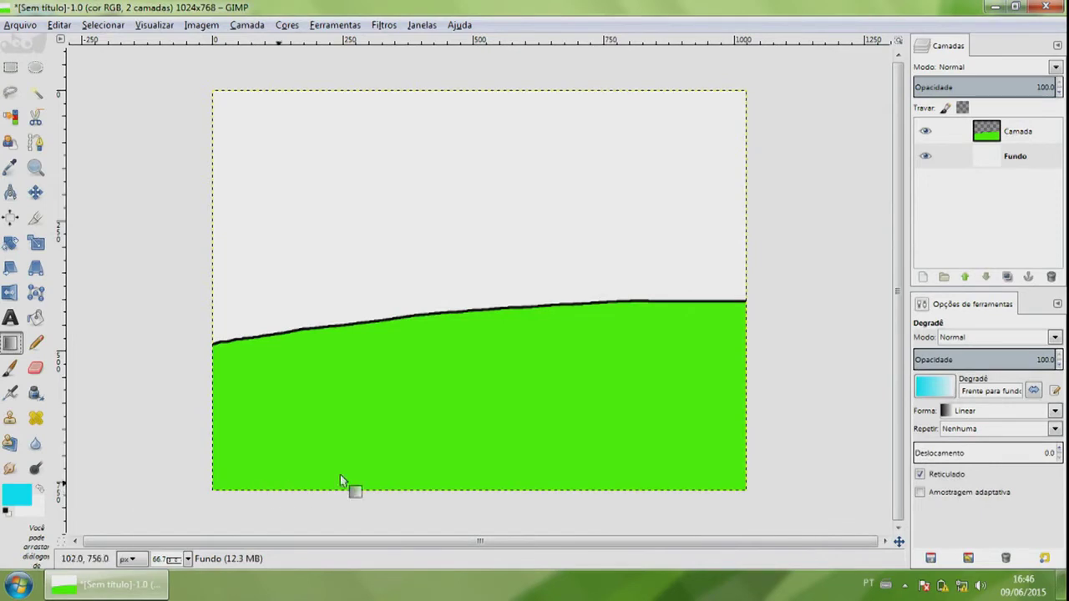
click(39, 489)
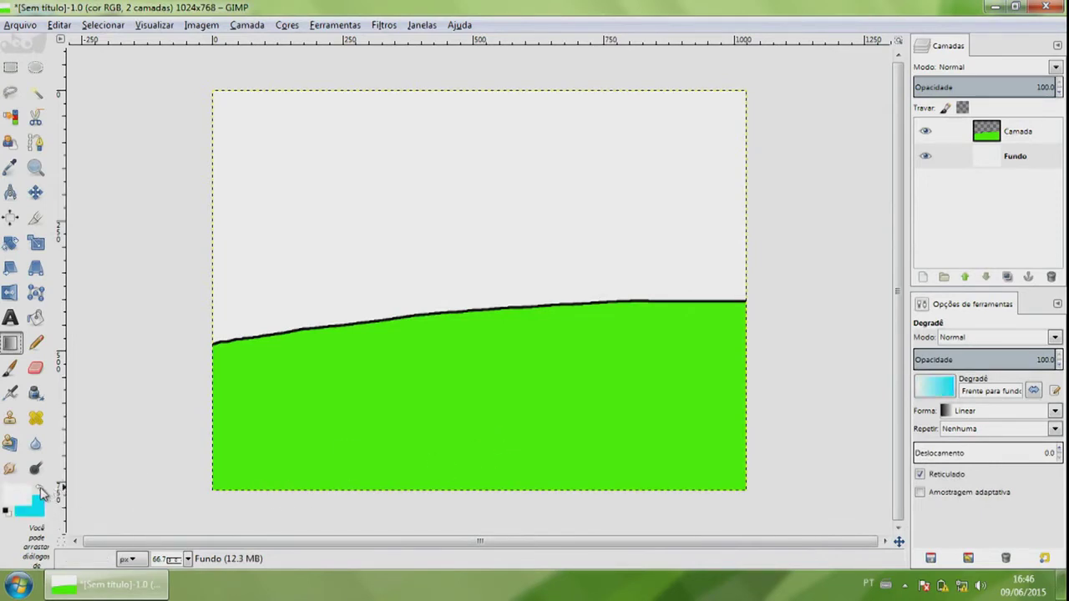
click(15, 494)
click(602, 384)
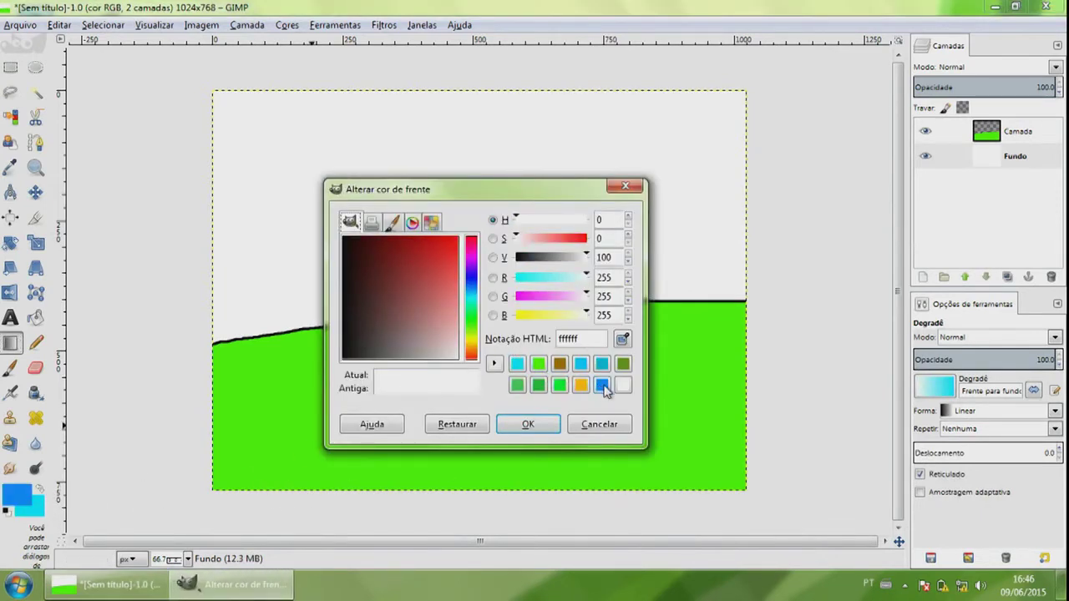
click(527, 423)
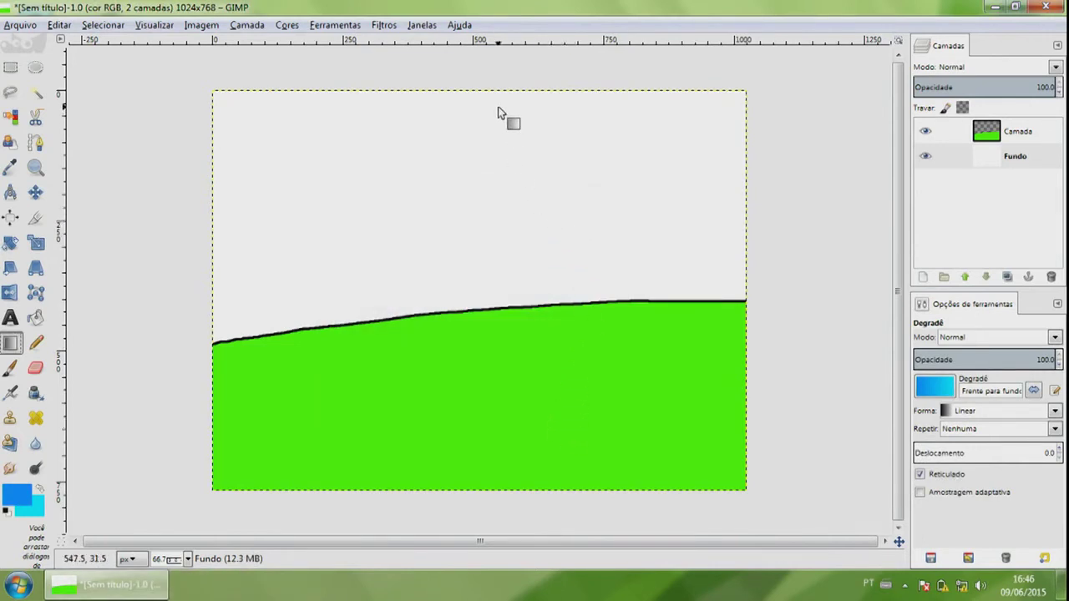
Drag a top-down blue-to-cyan gradient on Fundo and toggle the green layer to check the sky.
drag(497, 106, 498, 294)
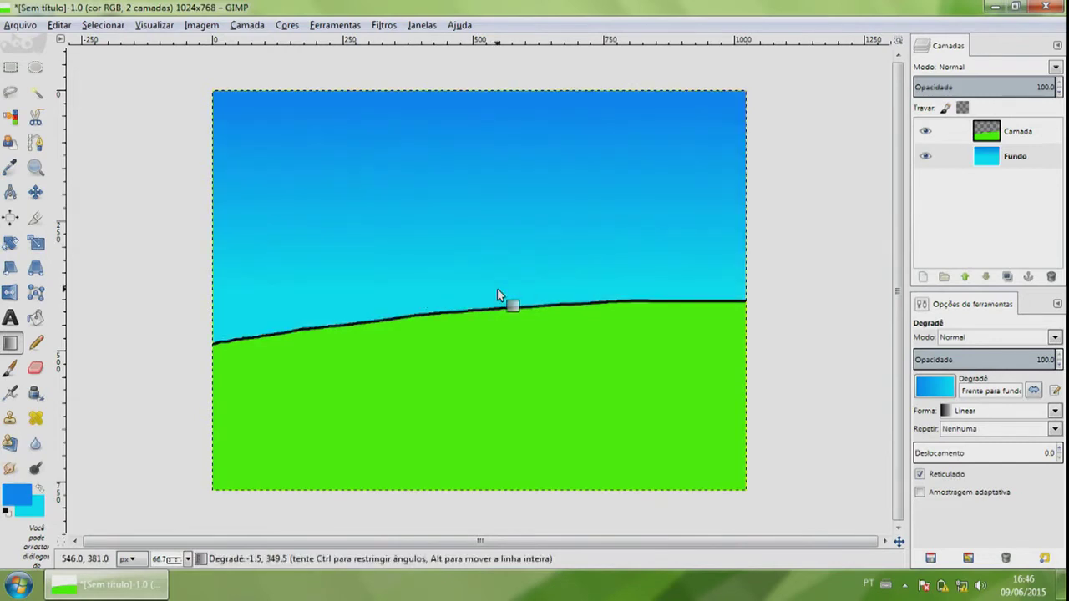
click(932, 132)
click(932, 132)
click(932, 132)
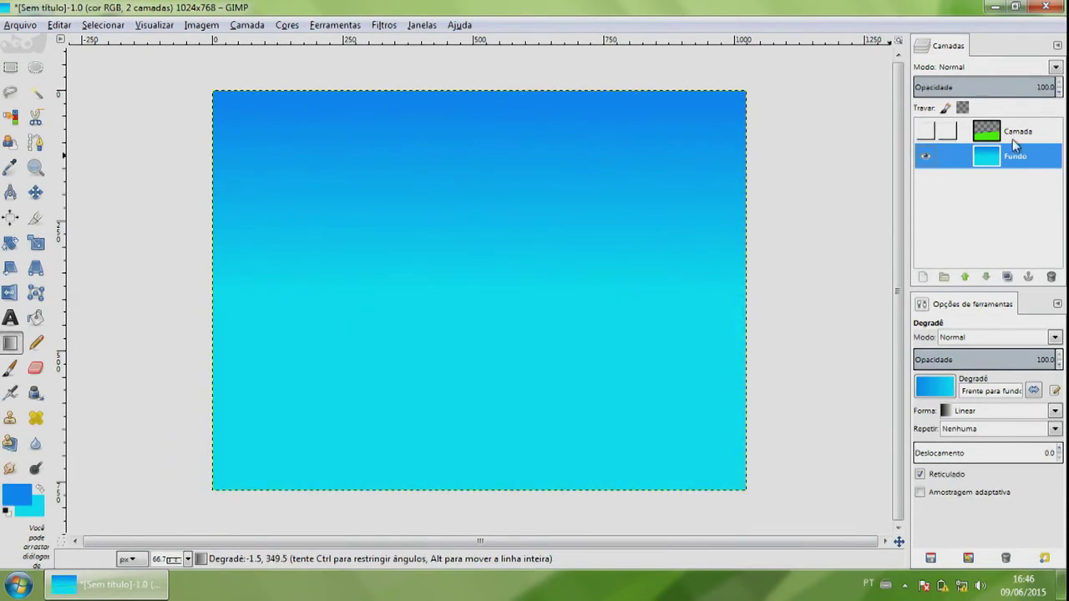
click(927, 132)
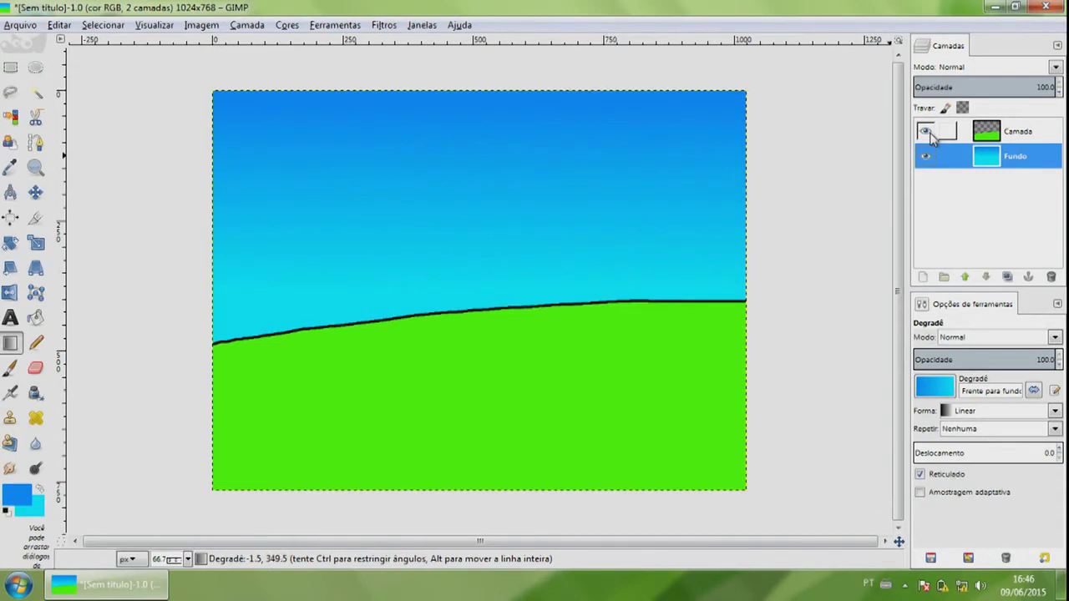
click(930, 133)
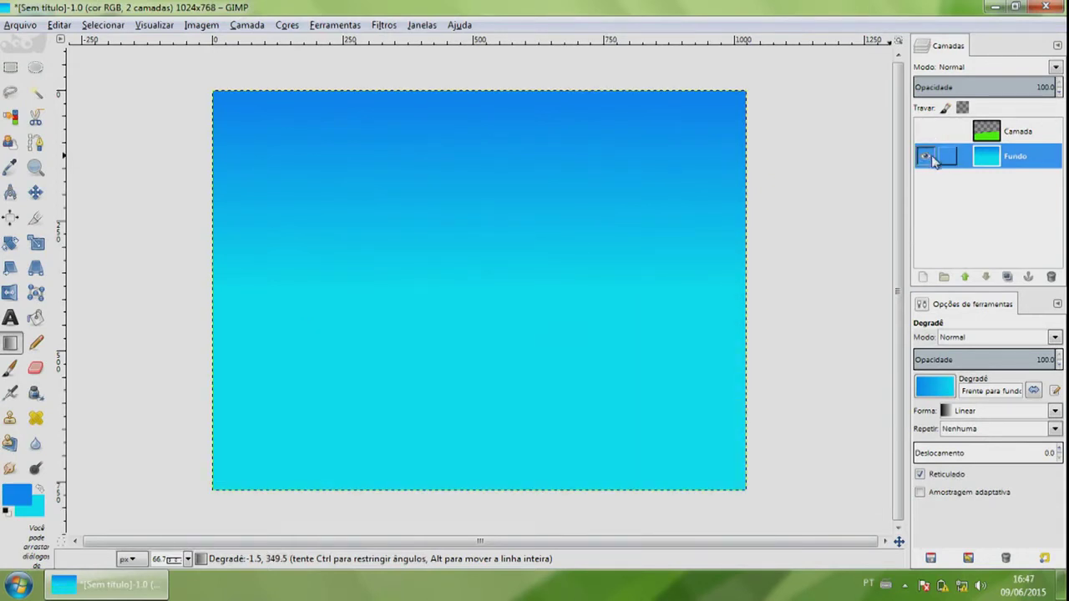
click(926, 132)
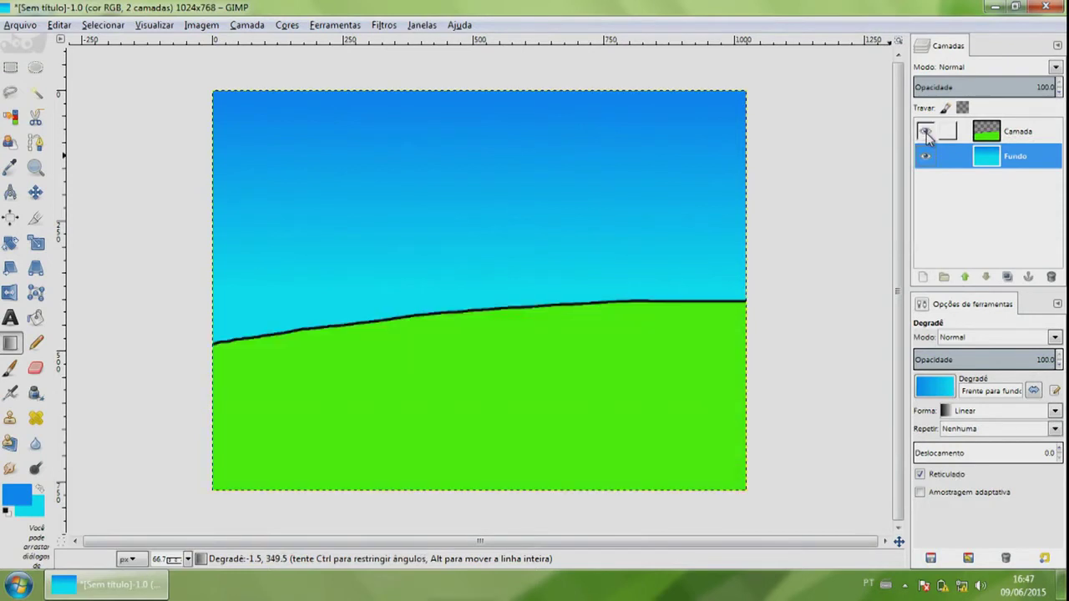
Try lowering the green hill layer's opacity, restore it to 100, and bring up the New Layer dialog.
click(1031, 133)
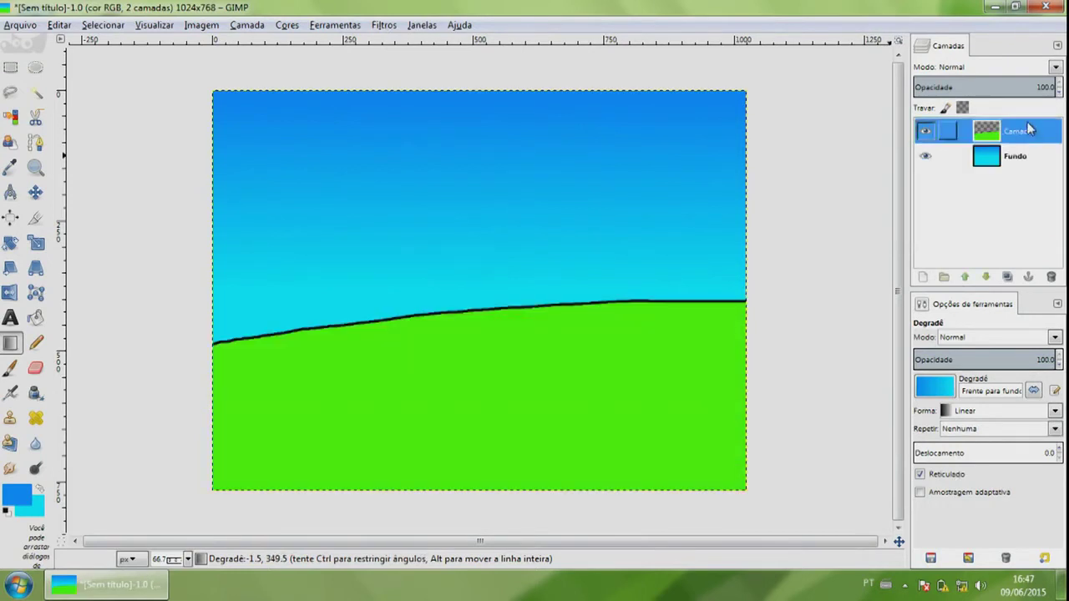
click(1059, 94)
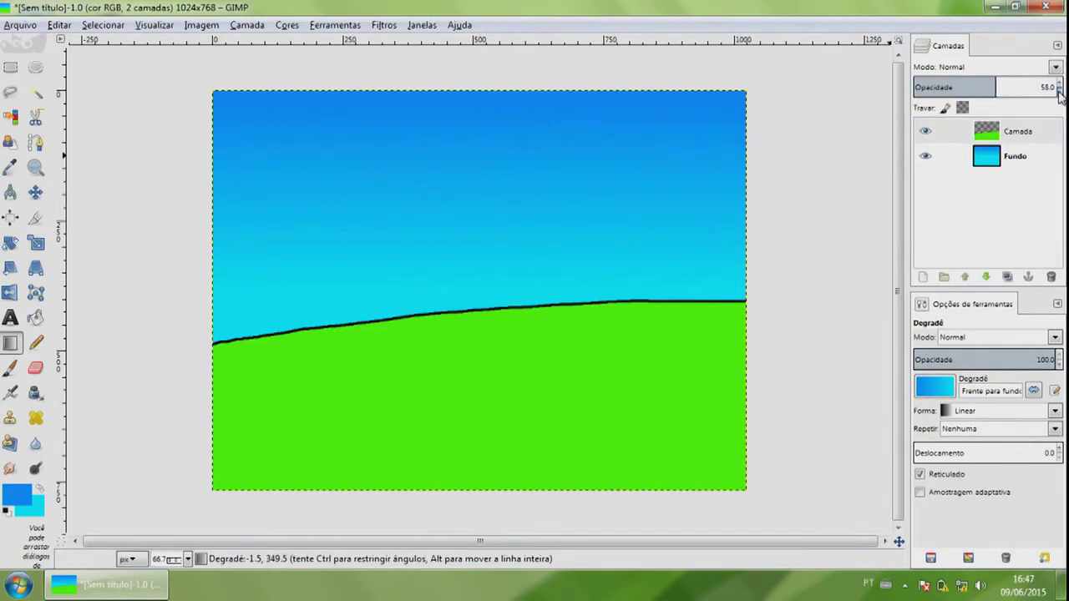
click(1059, 95)
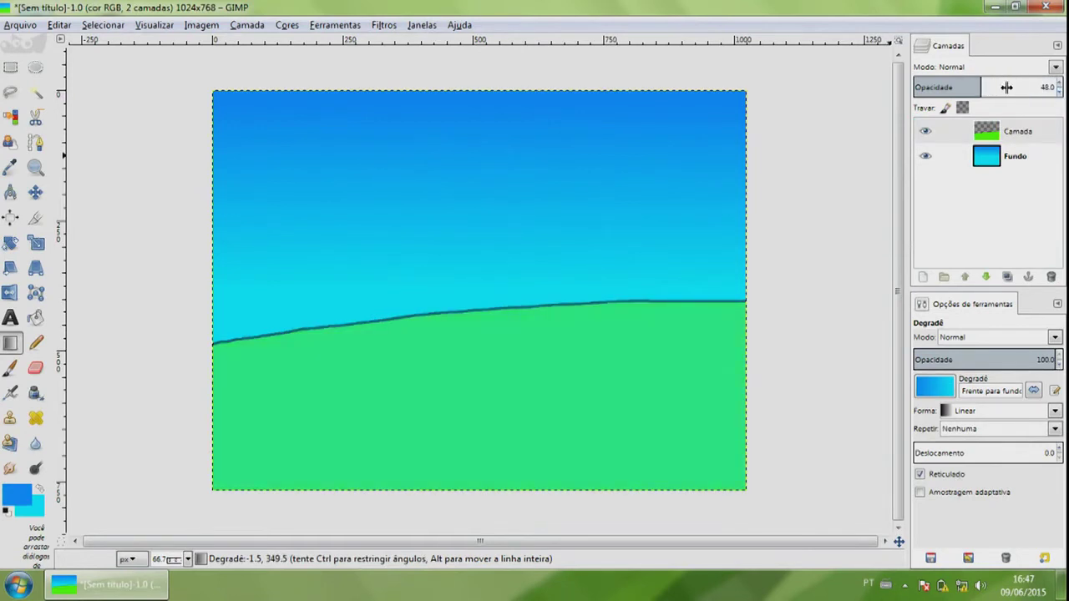
mouse_move(979, 87)
mouse_down()
mouse_move(917, 88)
mouse_move(1060, 87)
mouse_up()
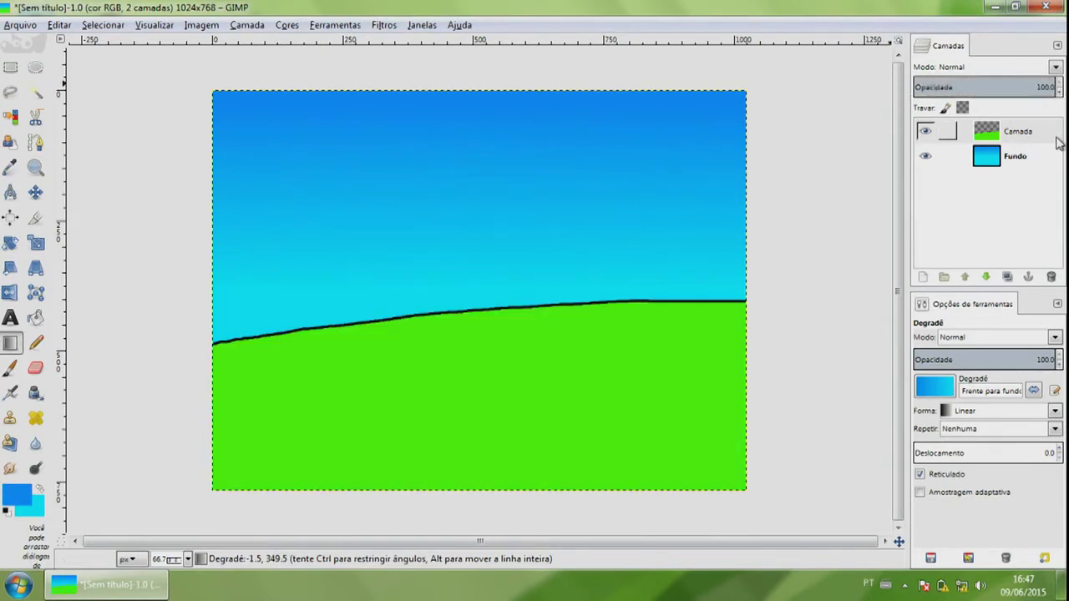
click(922, 278)
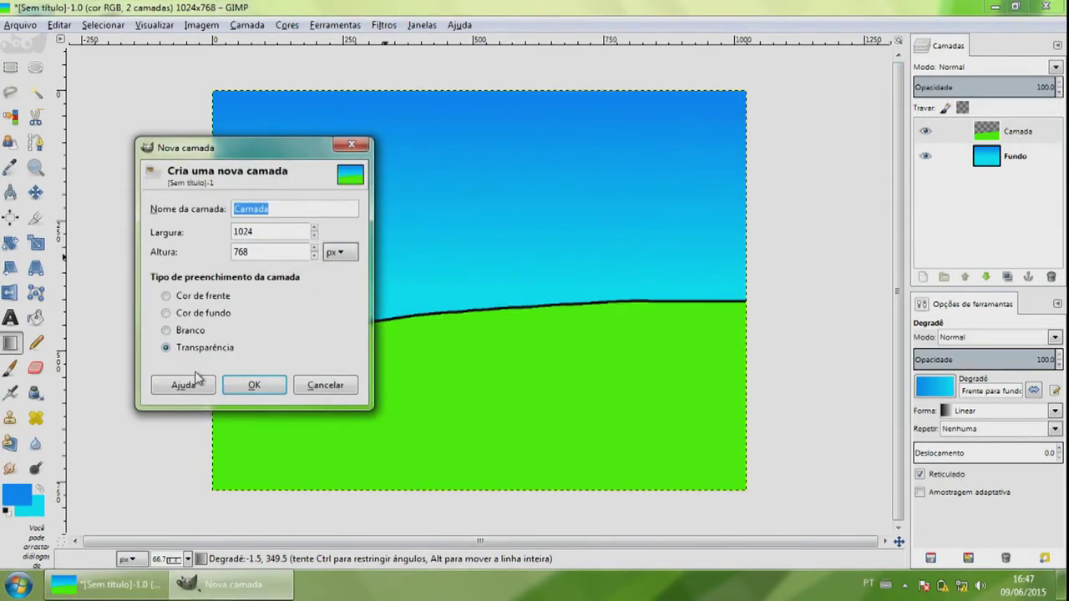
Create transparent layer Camada #1 and draw a black line sloping from the left edge to the lower right.
click(254, 385)
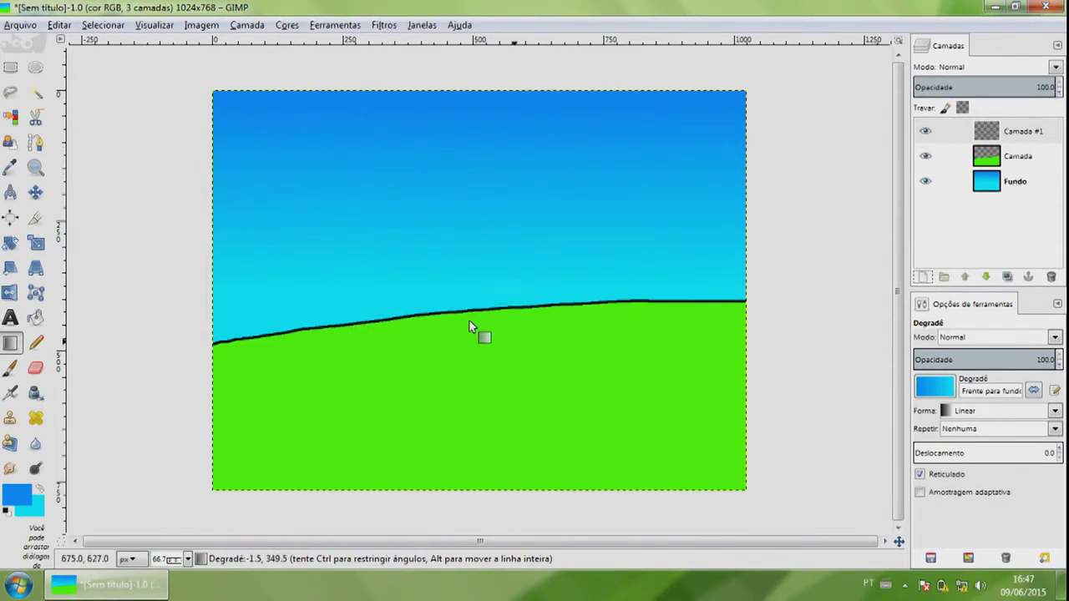
click(36, 344)
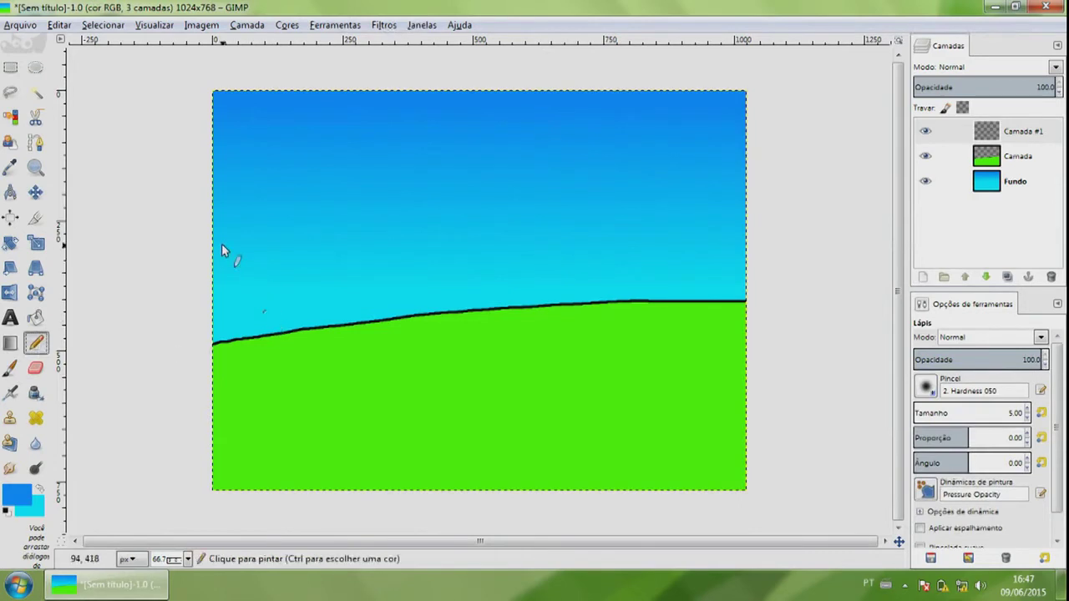
mouse_move(215, 242)
mouse_down()
mouse_move(703, 428)
mouse_move(798, 494)
mouse_up()
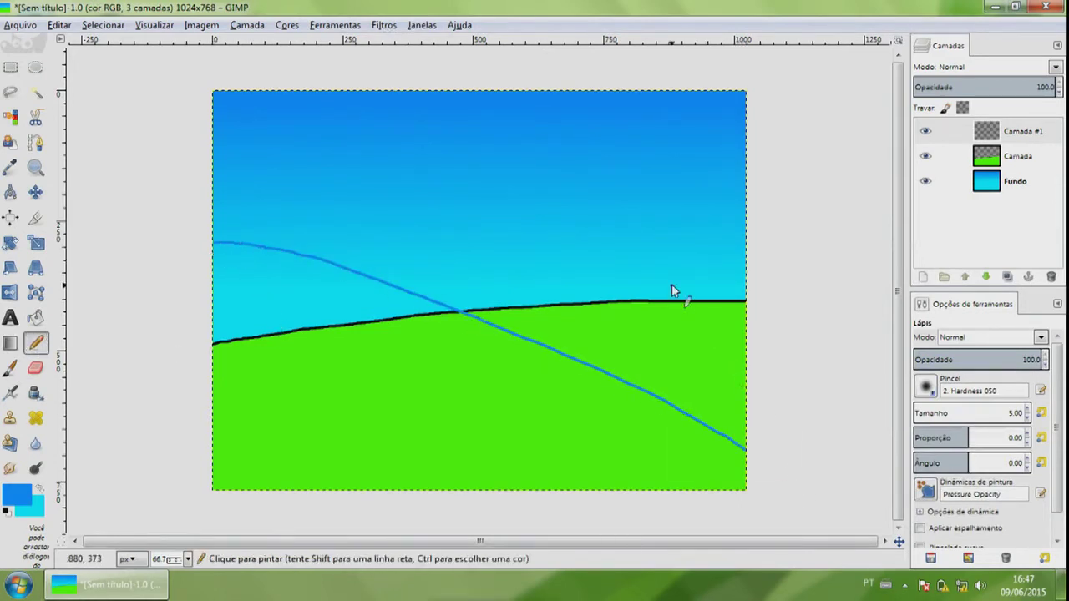
key(ctrl+z)
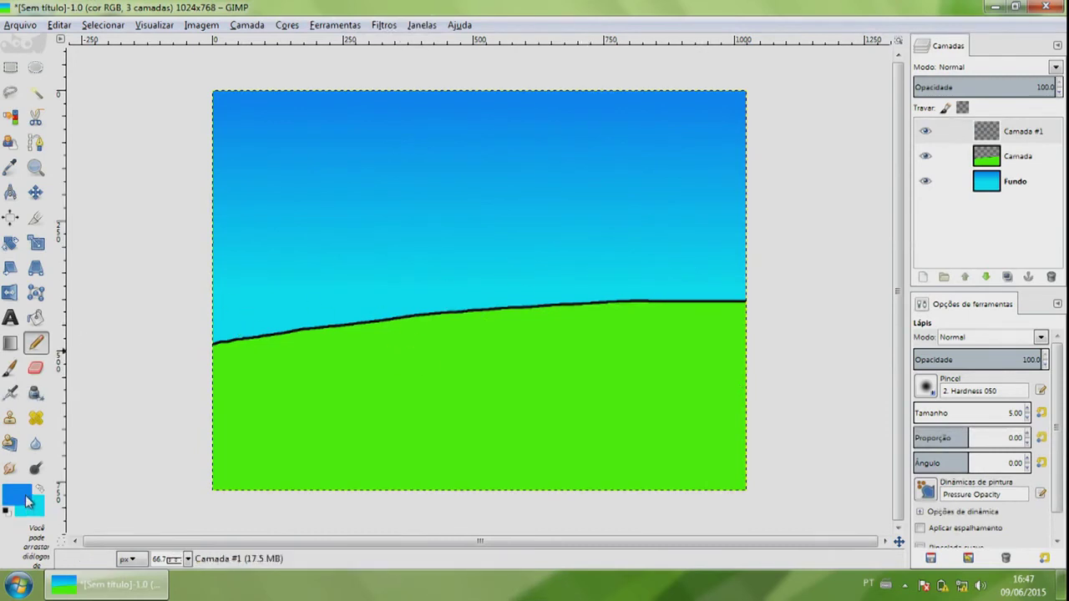
click(17, 494)
drag(364, 332, 316, 388)
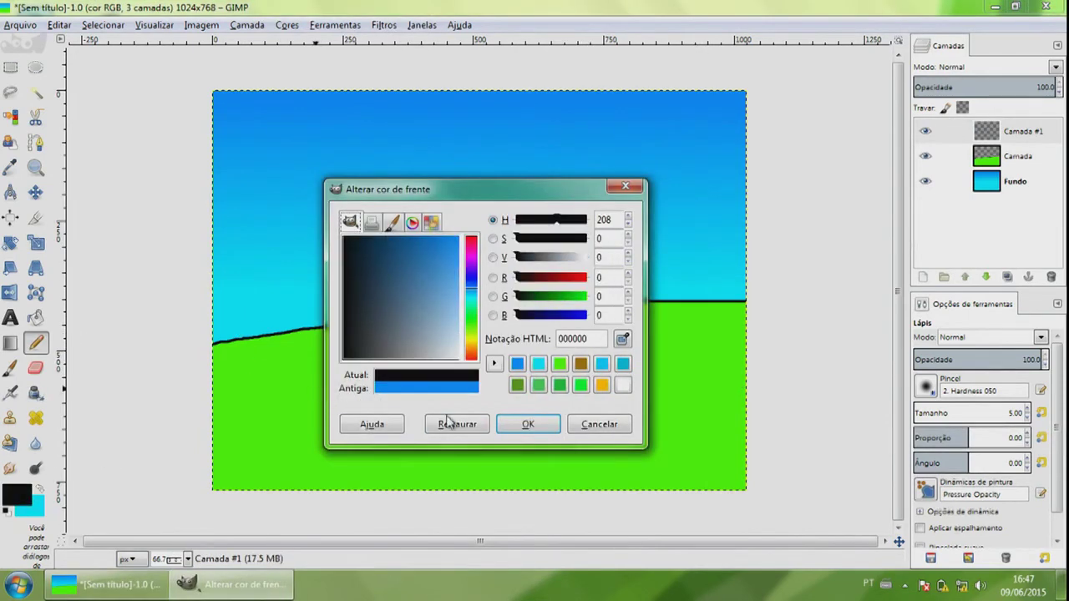
click(528, 424)
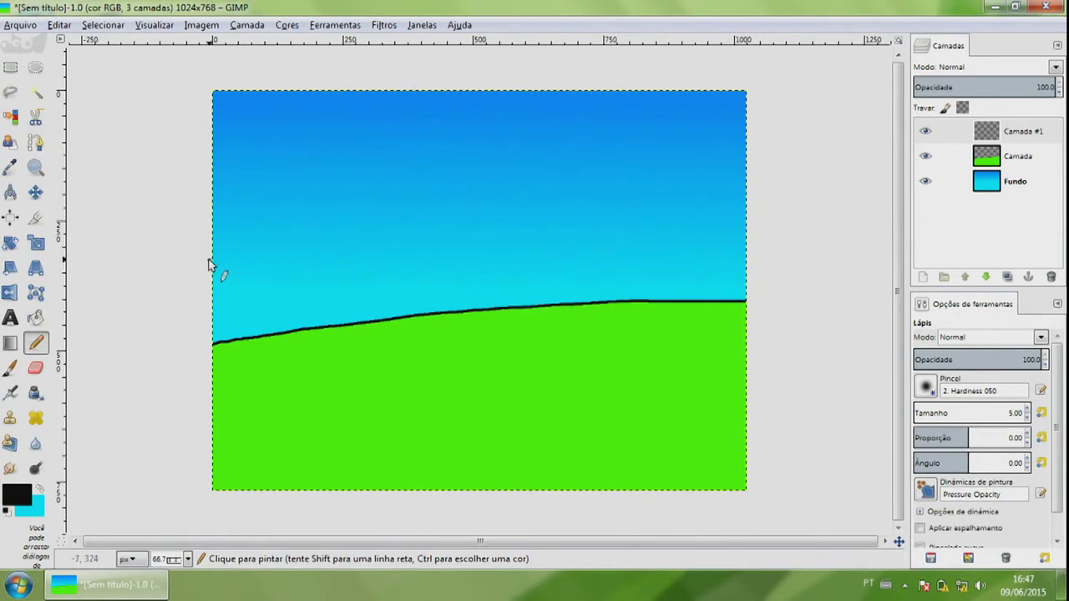
drag(211, 261, 761, 474)
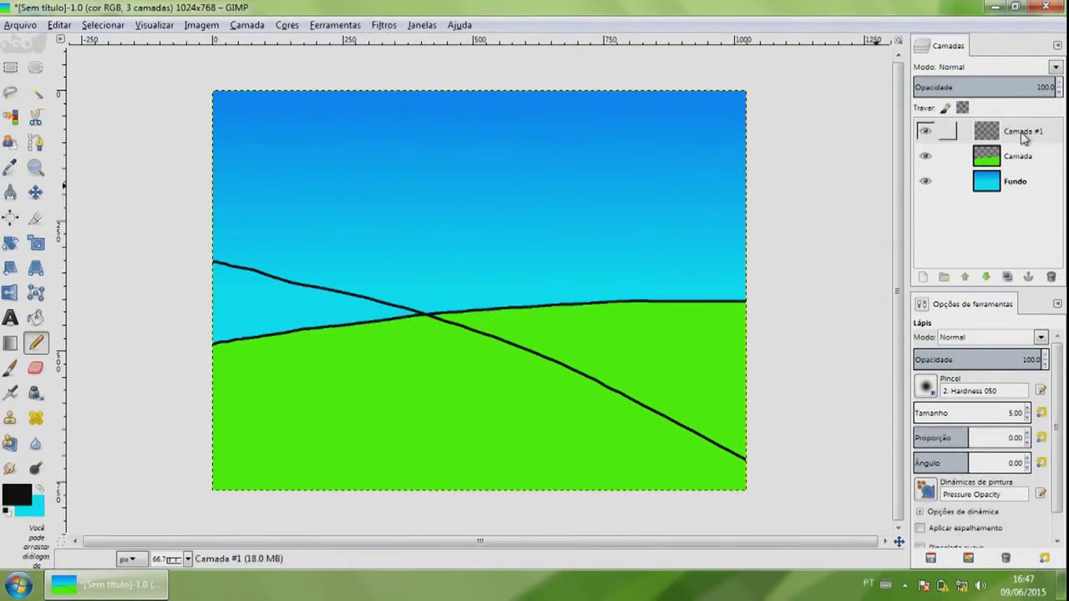
click(34, 319)
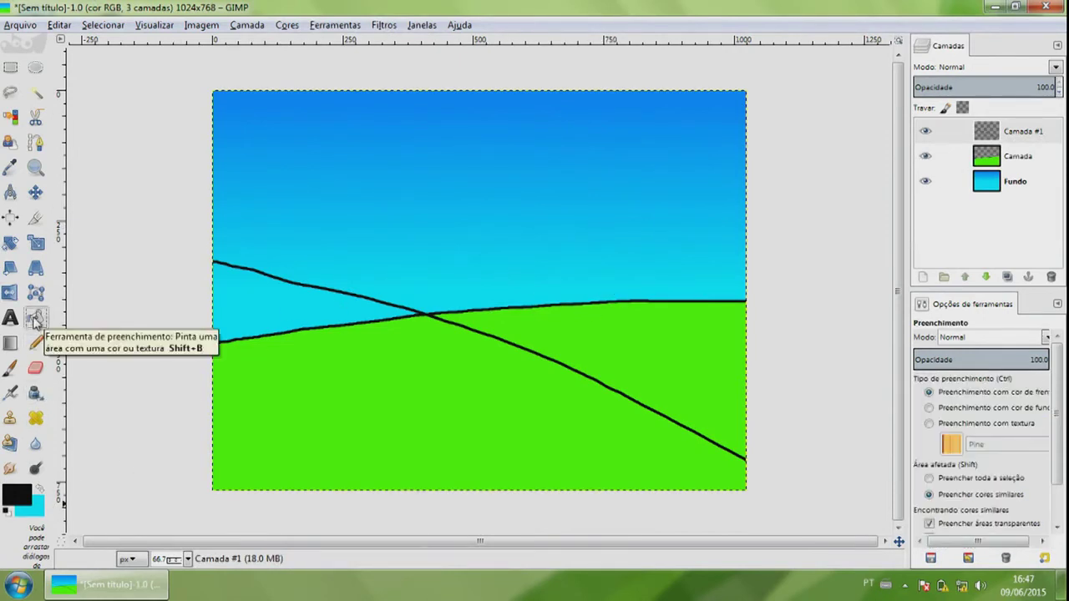
Sample the back hill's green, darken it to 45ba17, and bucket-fill the front hill below the outline.
click(22, 500)
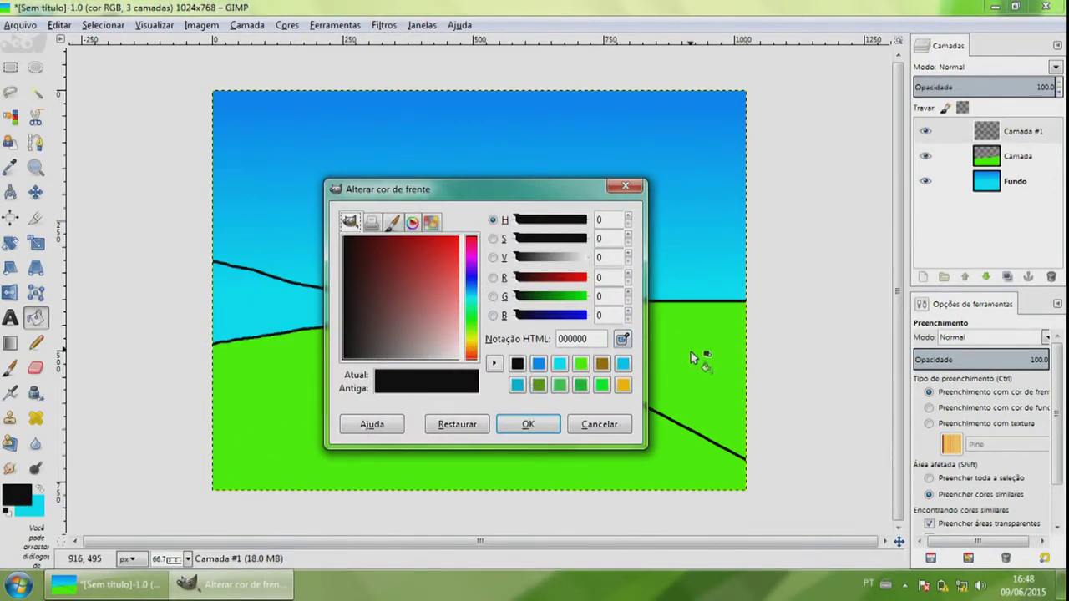
click(625, 339)
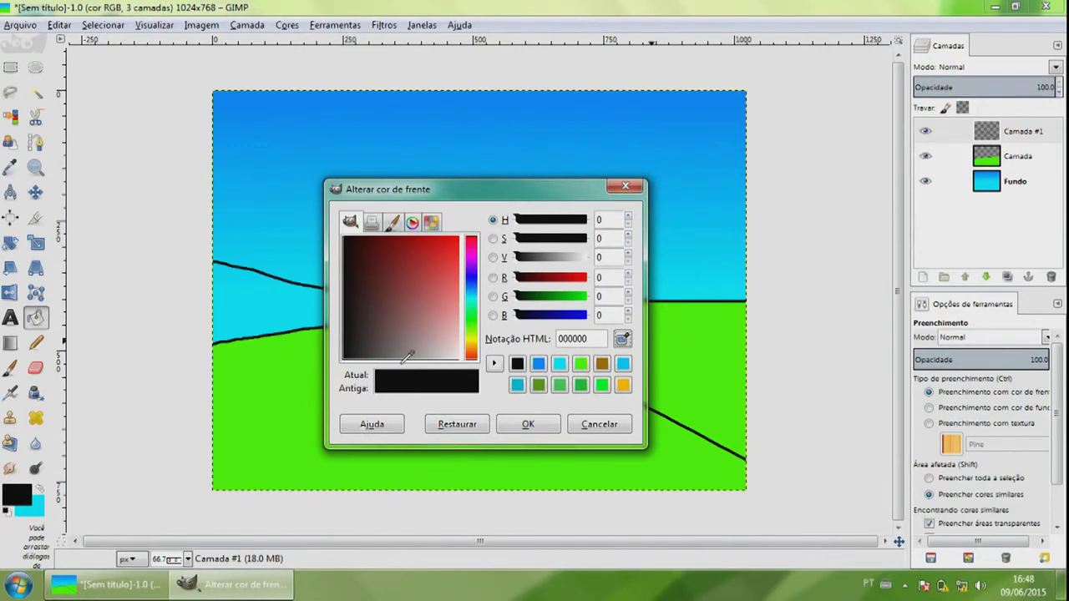
click(678, 329)
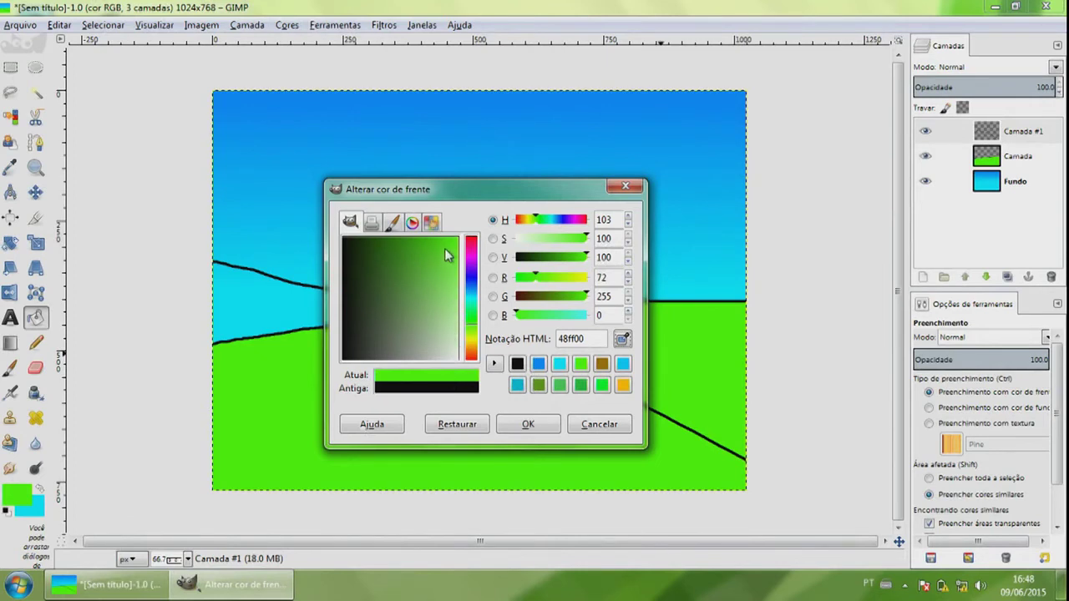
drag(455, 243, 439, 247)
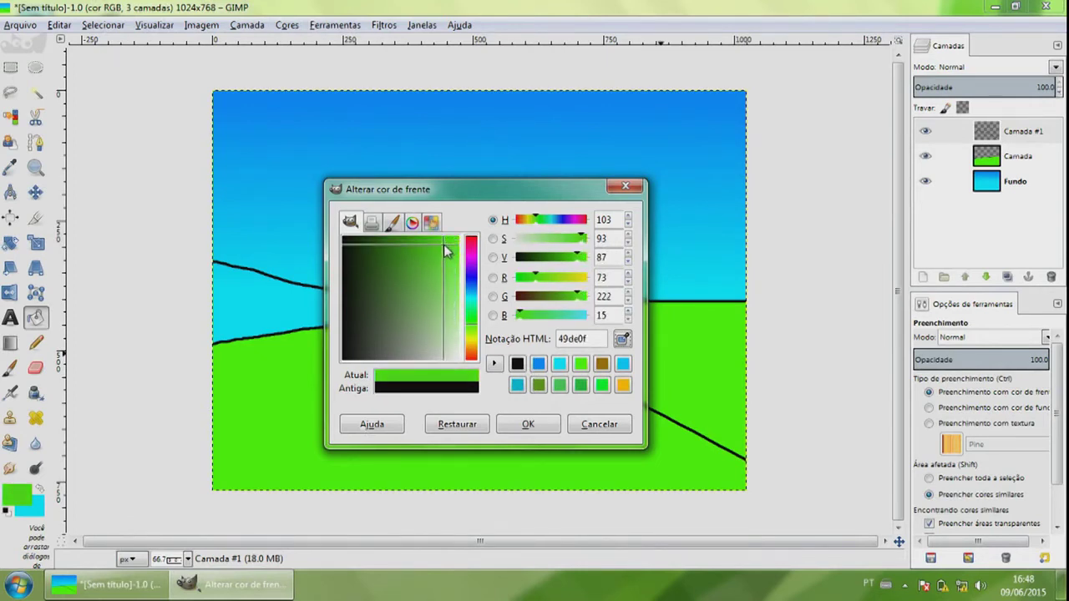
drag(440, 245, 427, 248)
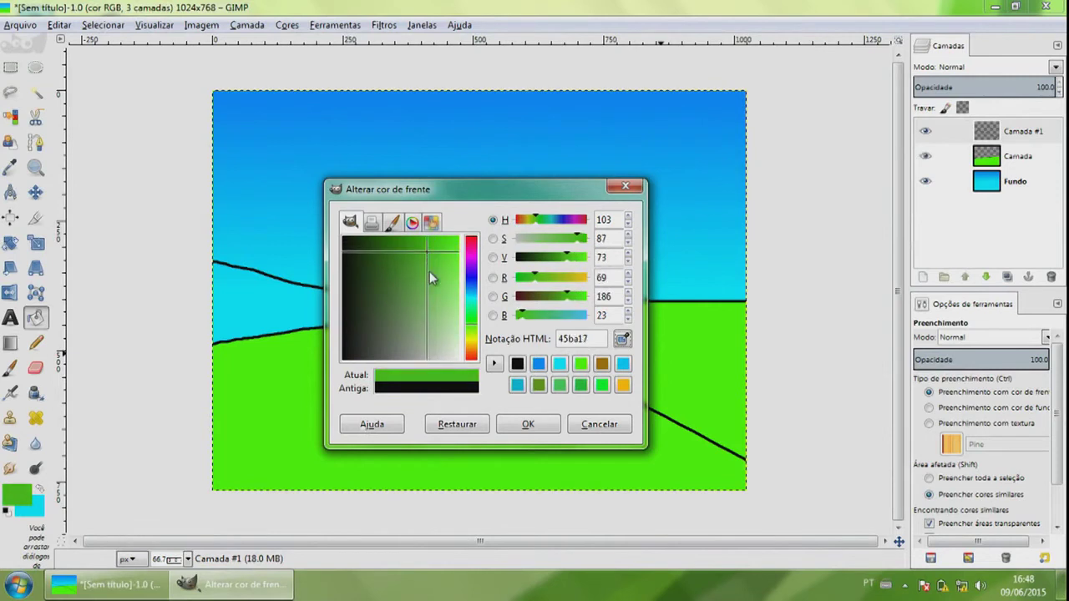
click(528, 424)
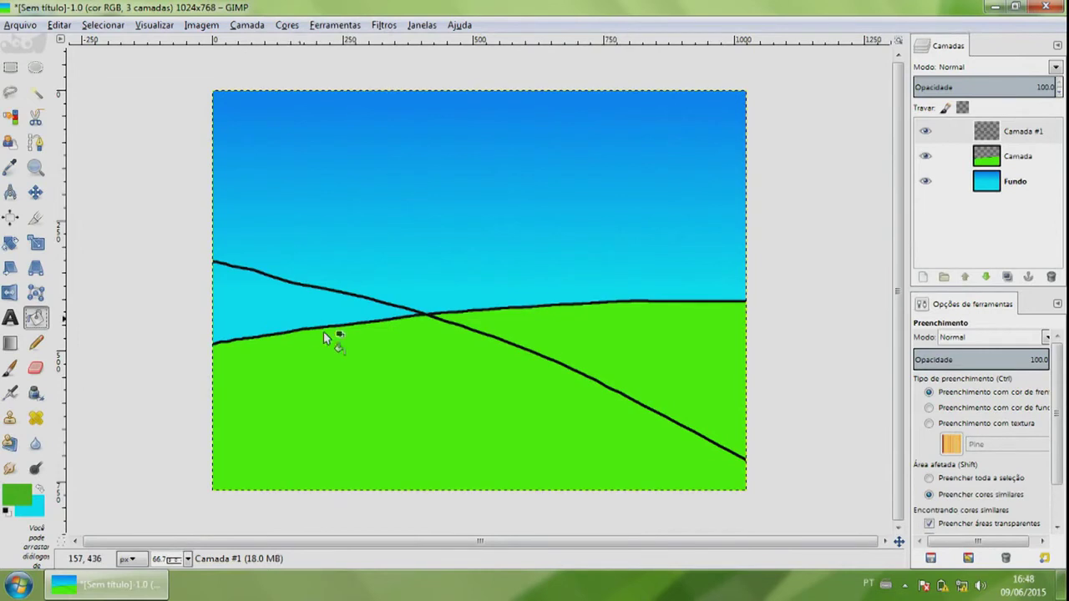
click(459, 403)
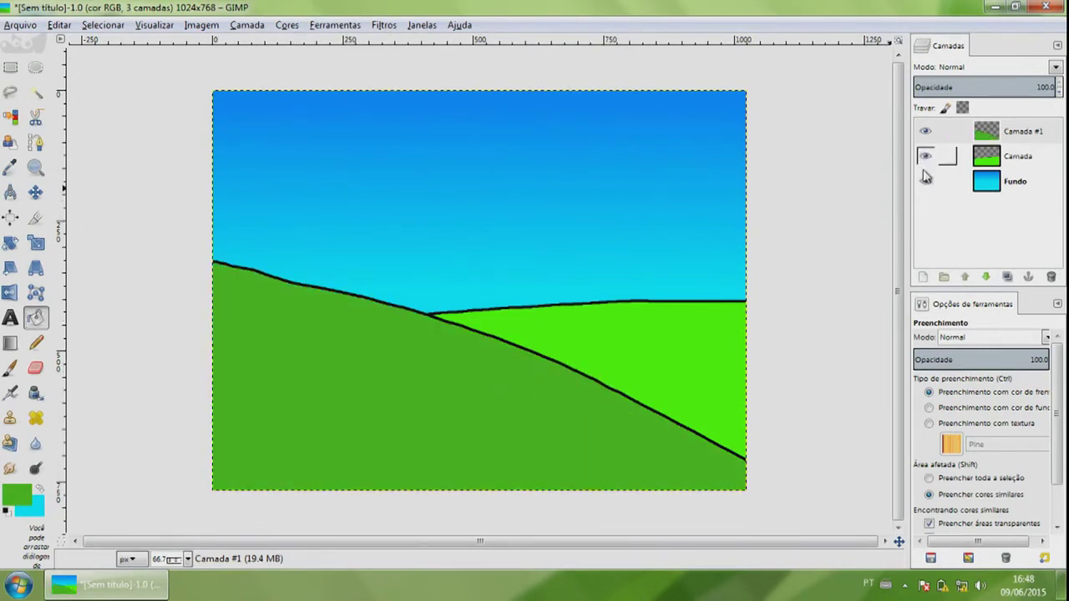
key(ctrl+z)
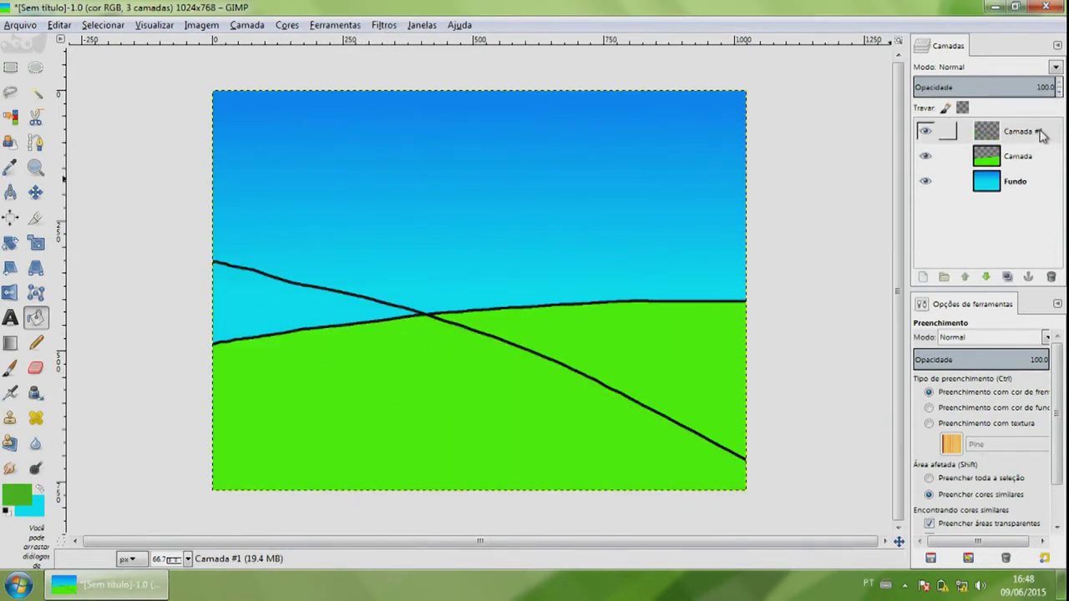
click(399, 403)
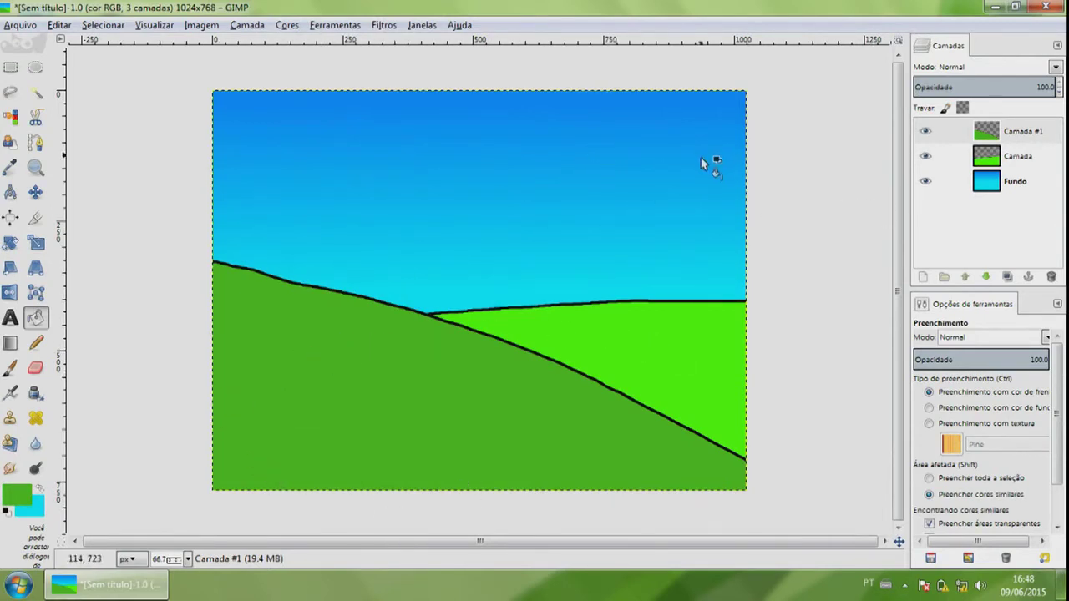
click(35, 342)
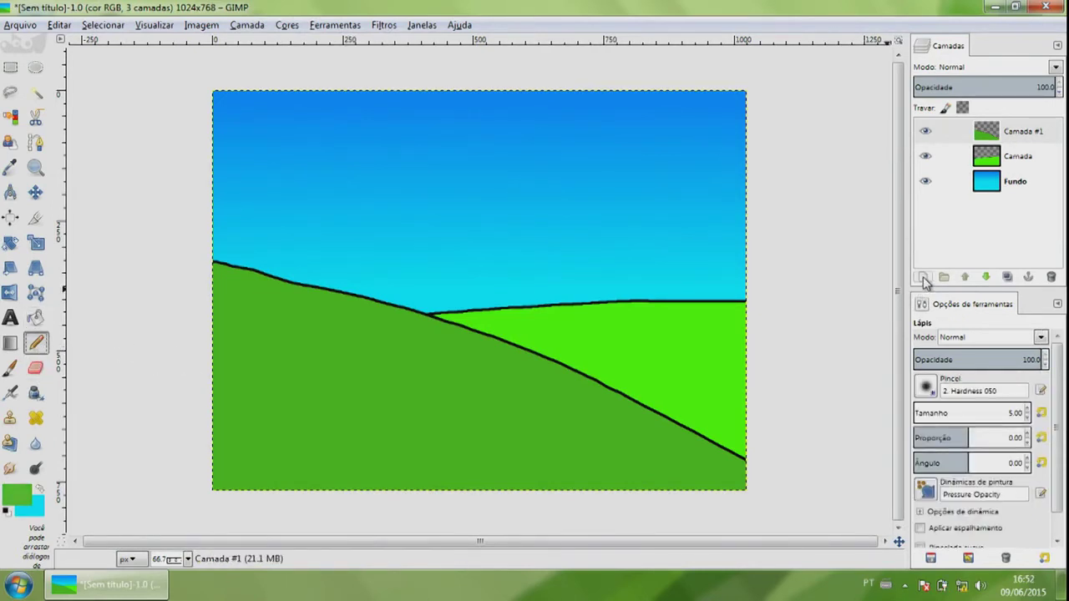
Add transparent layer Camada #2, undo a stray green stroke, and set the foreground colour to black 000000.
click(923, 277)
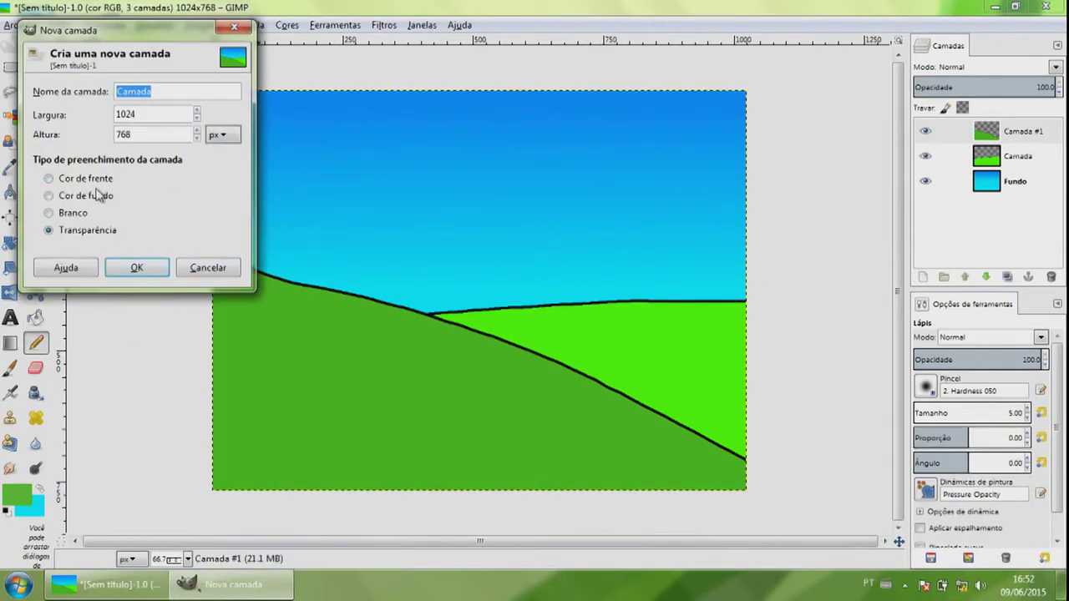
click(136, 268)
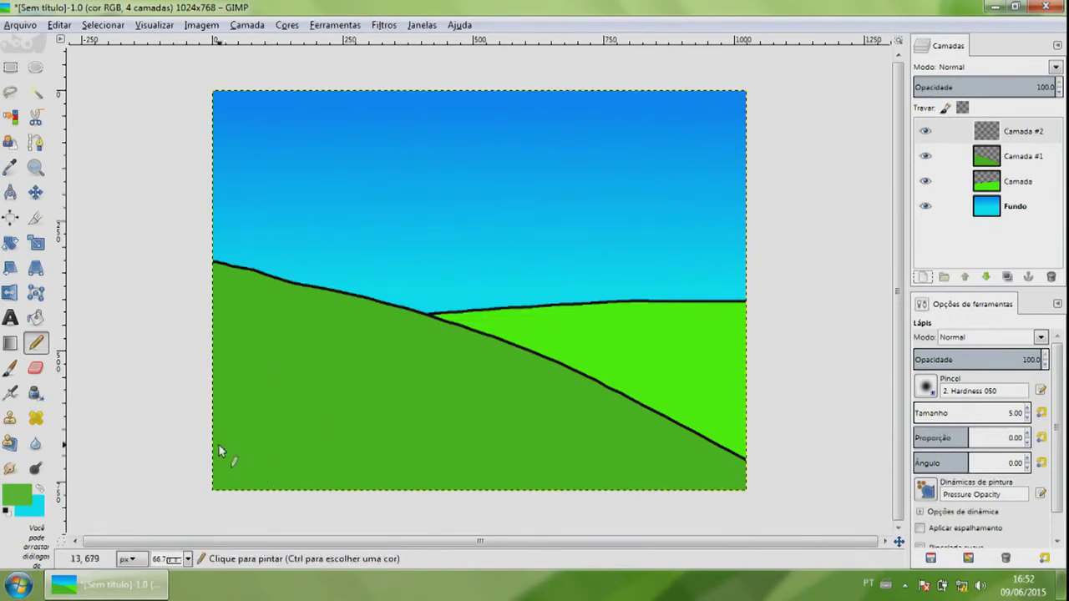
drag(482, 325, 801, 237)
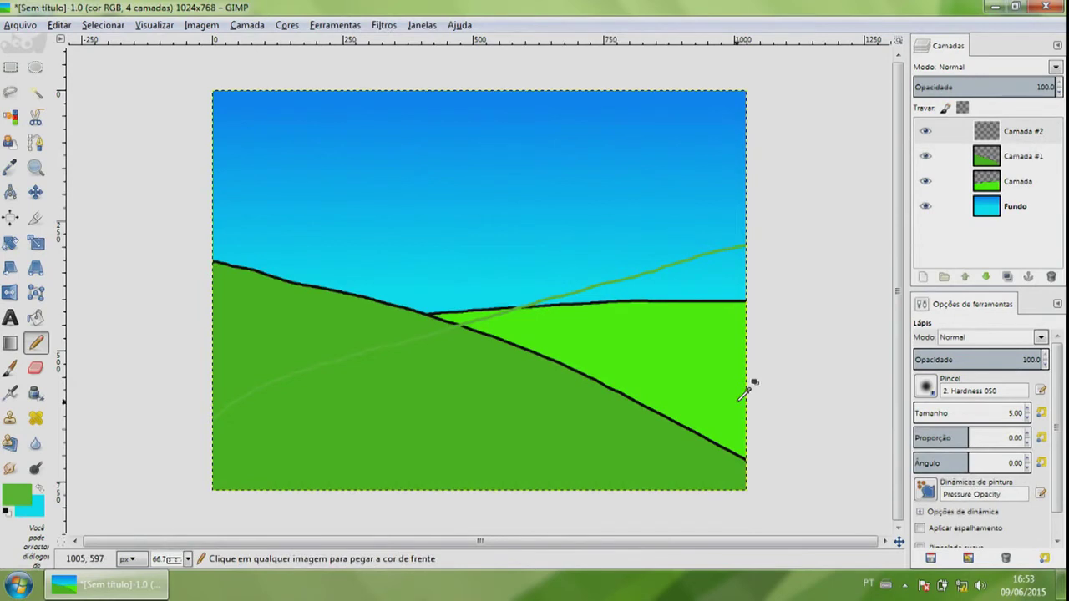
key(ctrl+z)
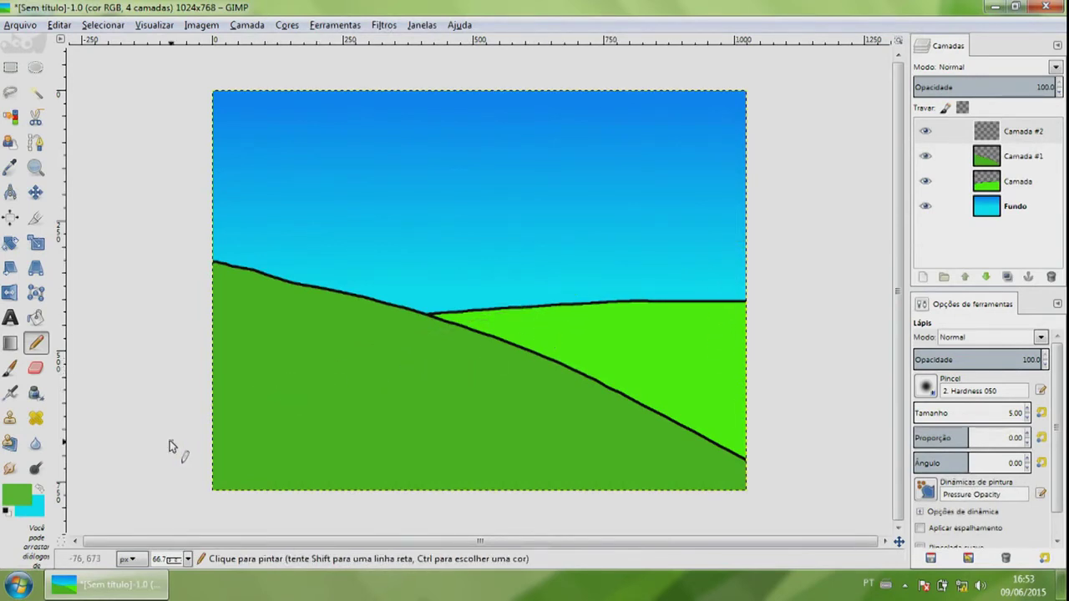
click(20, 495)
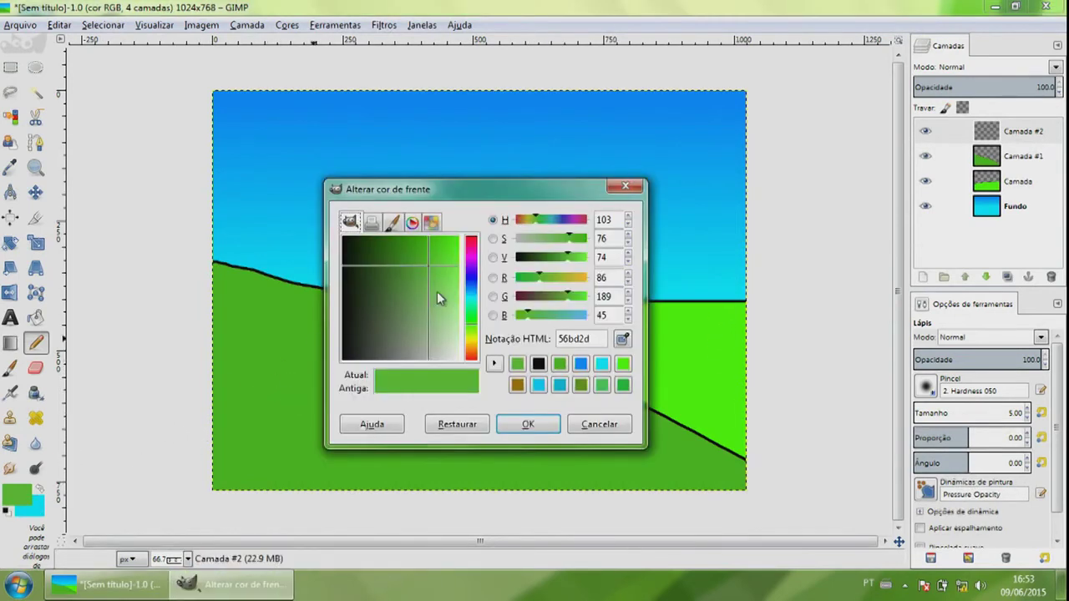
drag(410, 283, 329, 363)
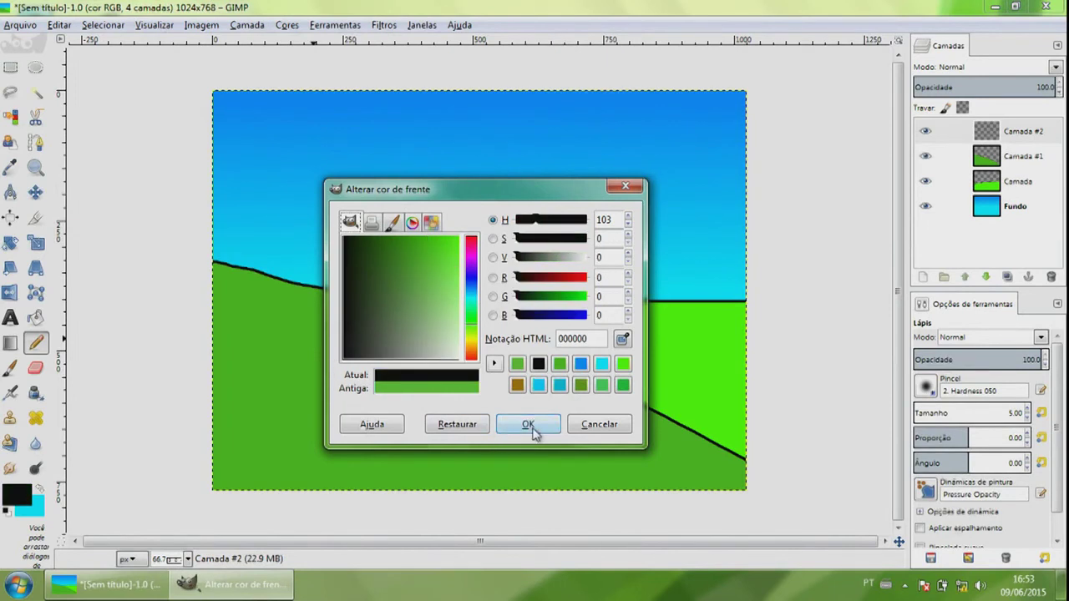
click(527, 424)
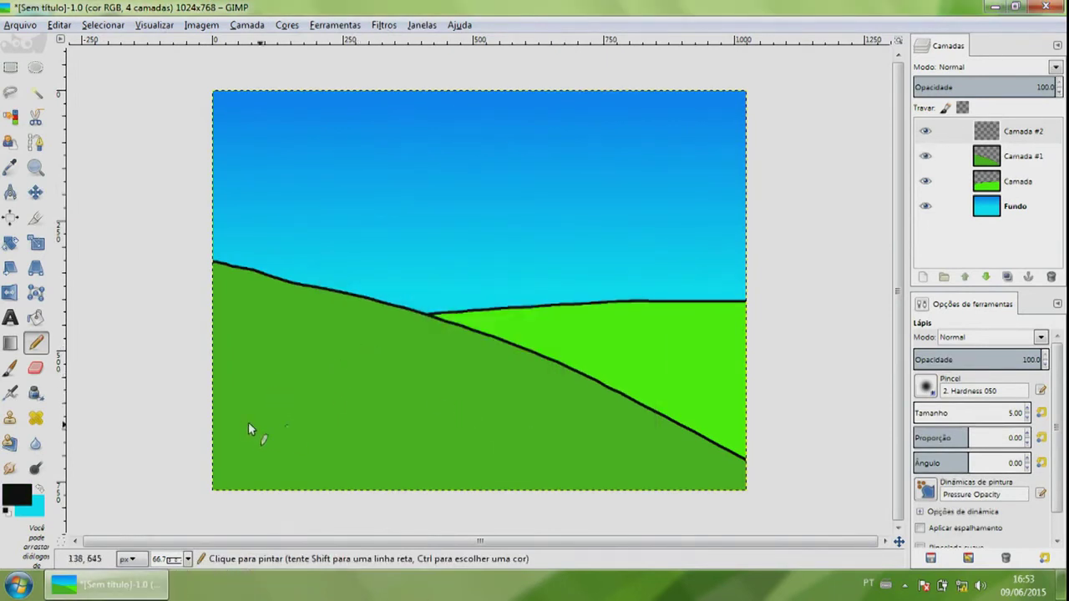
Draw a black hill outline from lower left to the right edge and set the foreground to green 5ebd39.
mouse_move(180, 417)
mouse_down()
mouse_move(529, 286)
mouse_move(885, 218)
mouse_up()
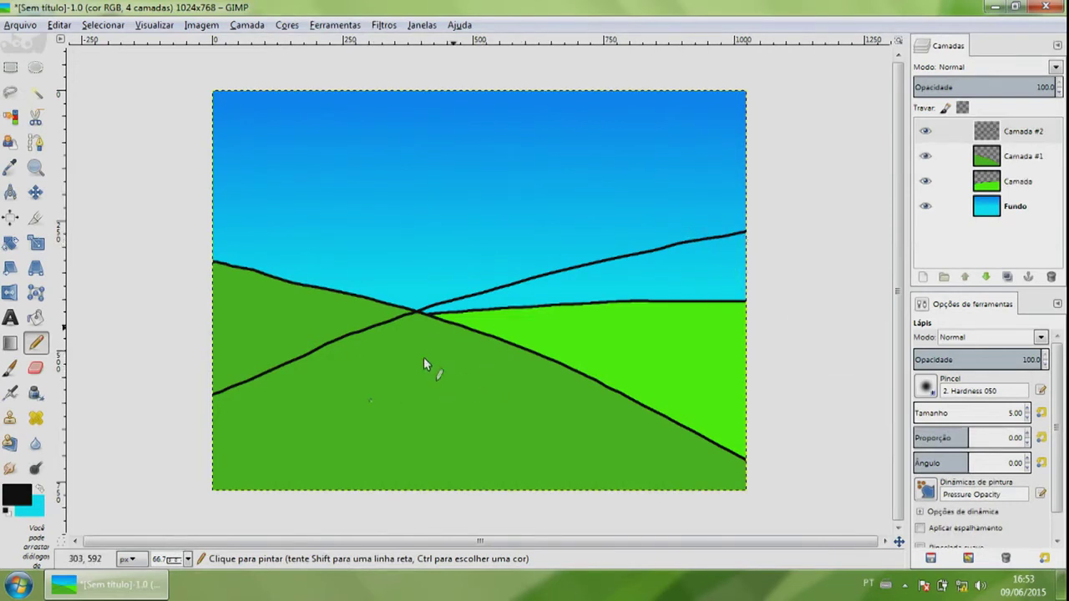
click(38, 491)
click(25, 499)
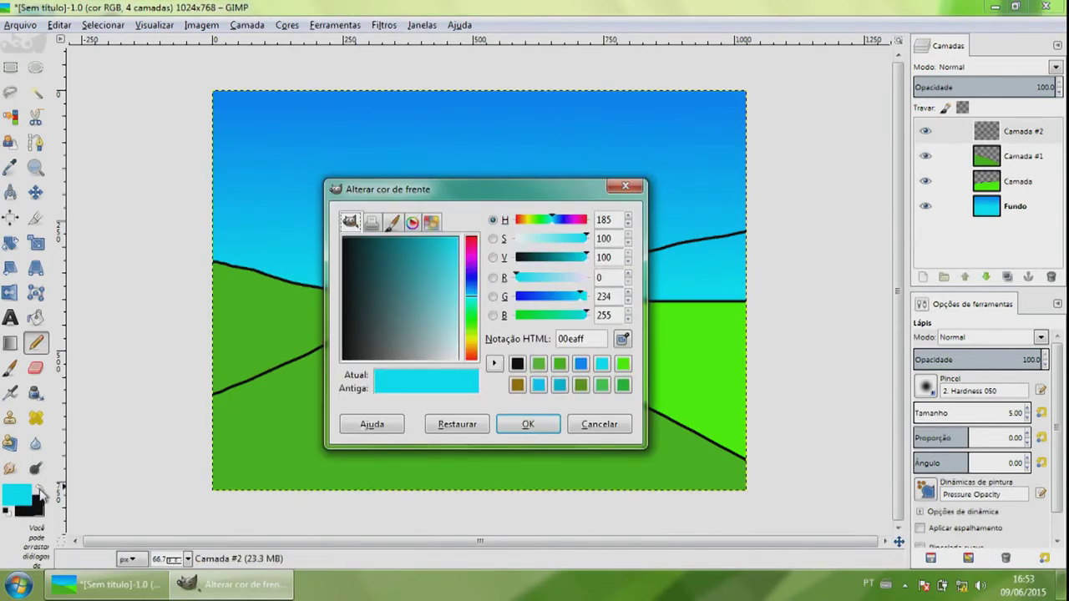
click(622, 339)
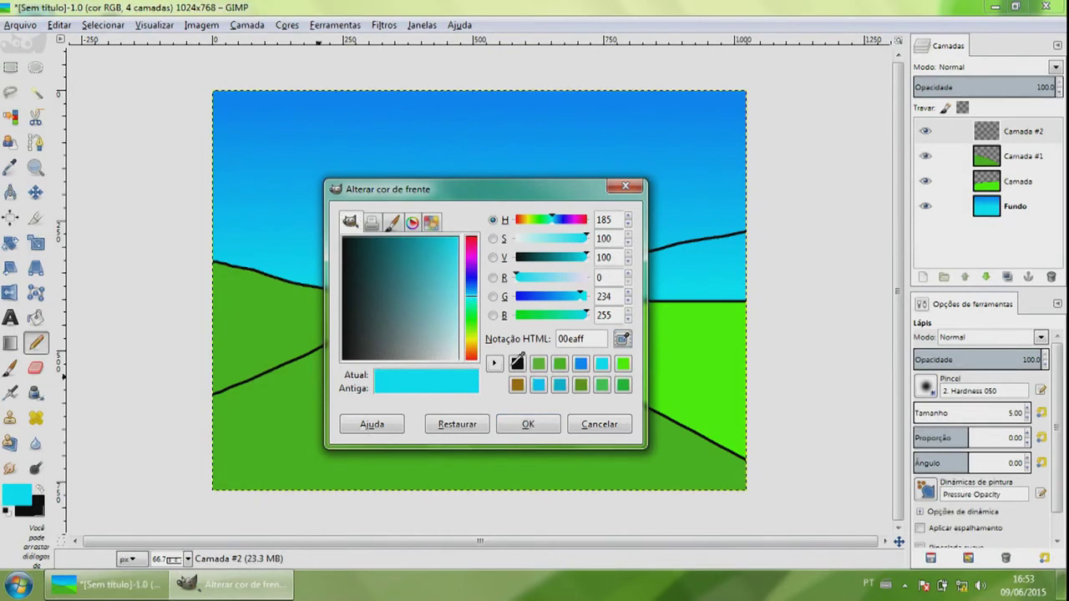
click(293, 399)
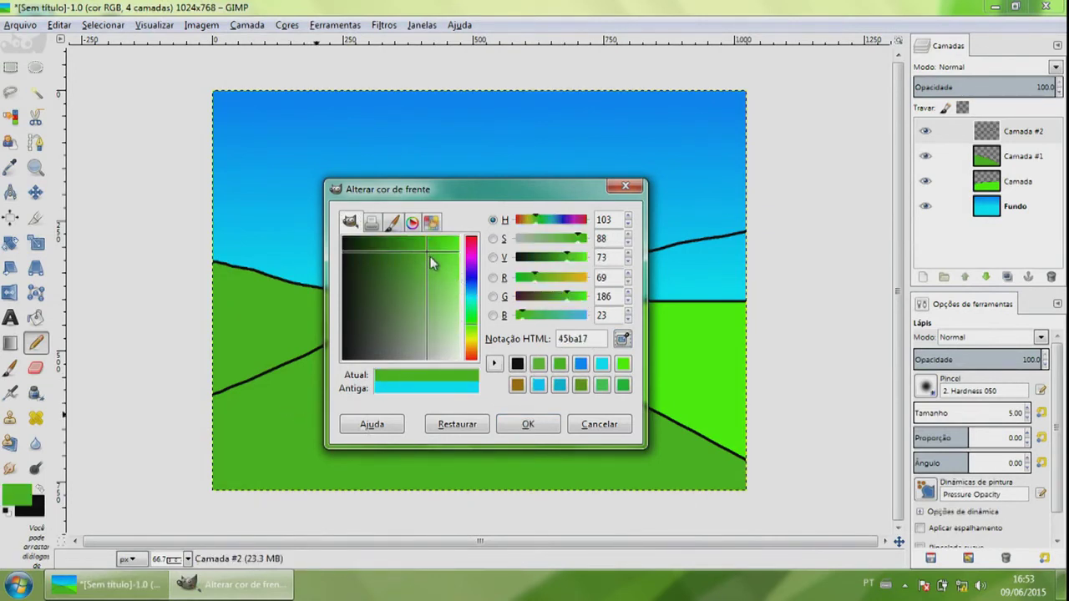
drag(430, 261, 428, 273)
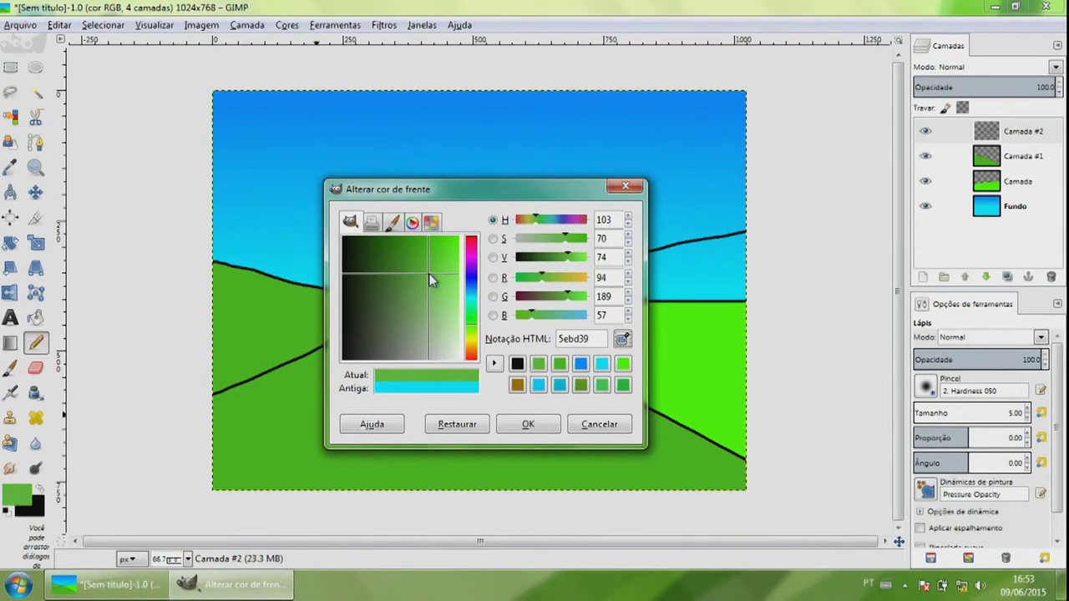
click(529, 424)
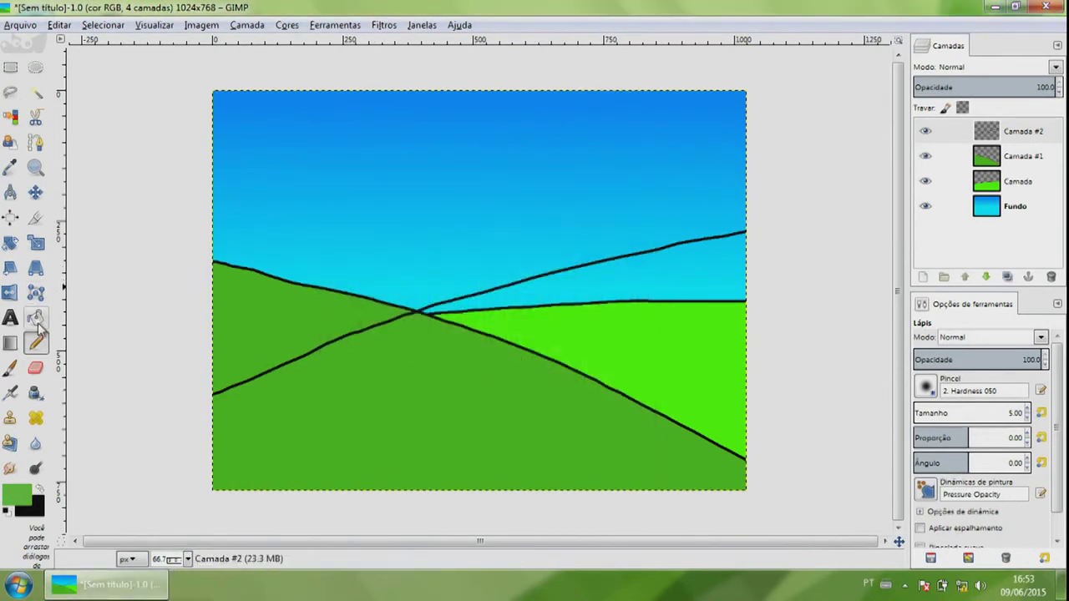
Bucket-fill the land below the new outline with 5ebd39 and move the Camada layer to the top.
click(35, 321)
click(477, 358)
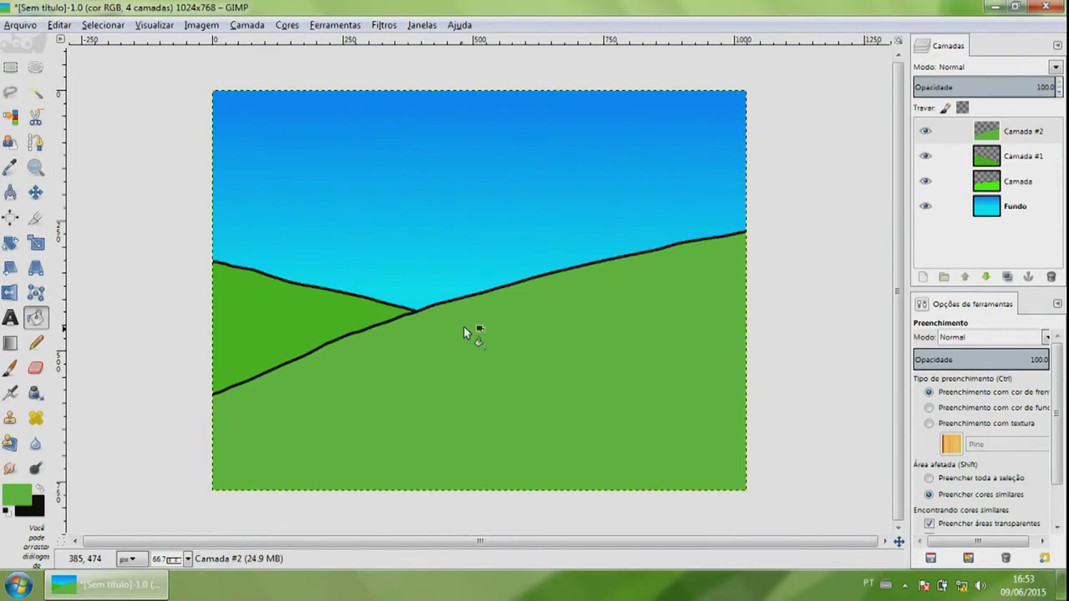
click(1020, 182)
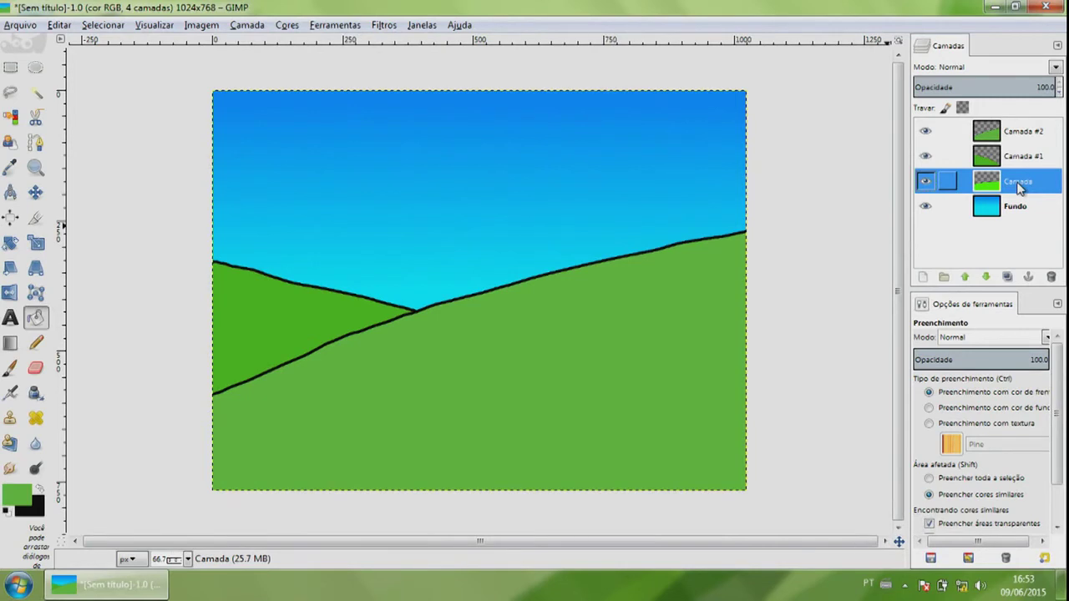
drag(1019, 184, 1024, 124)
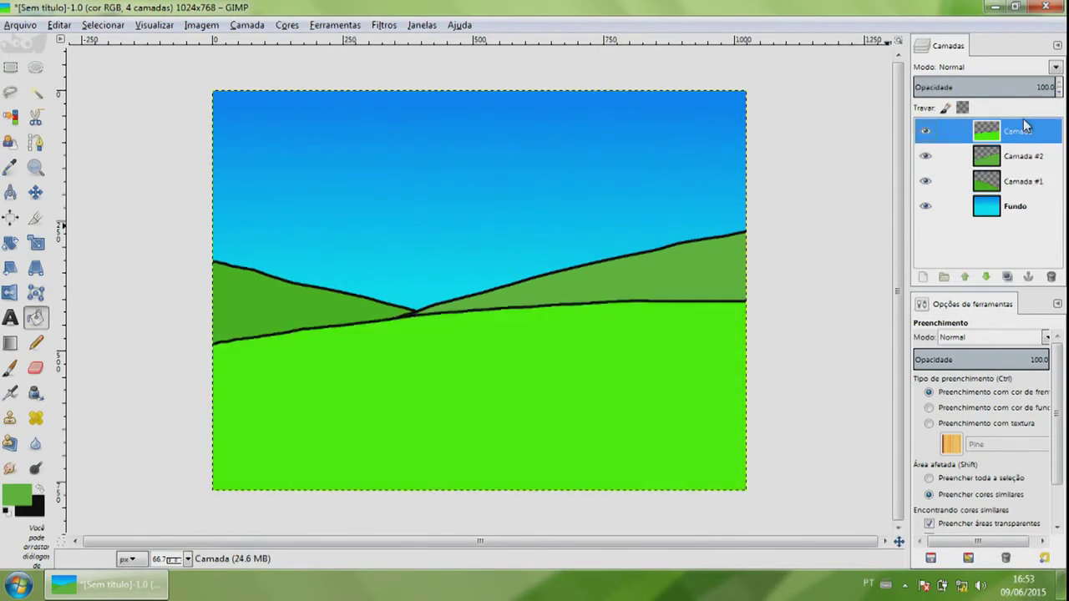
Reorder the layers to Camada, Camada #1, Camada #2, with the Fundo sky at the bottom.
mouse_move(1027, 158)
mouse_down()
mouse_move(1025, 203)
mouse_move(1013, 132)
mouse_up()
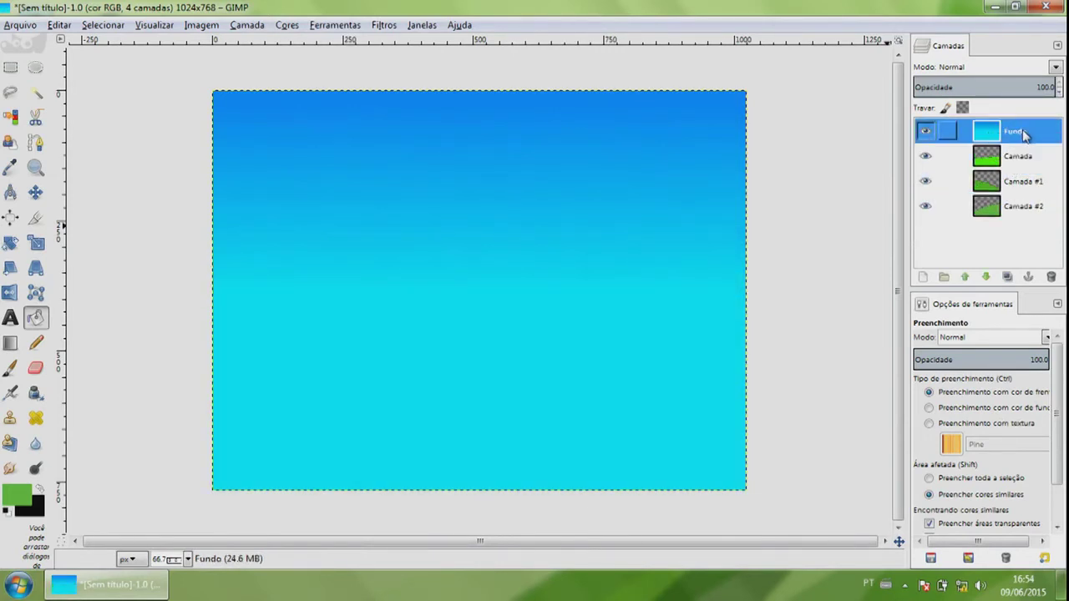
drag(1025, 132, 1024, 234)
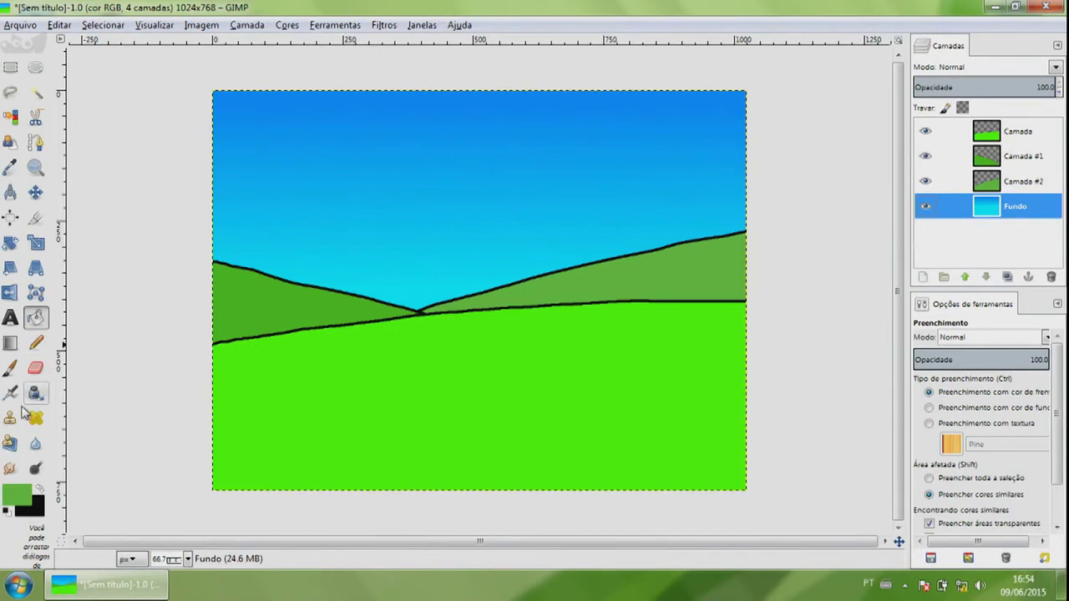
click(10, 372)
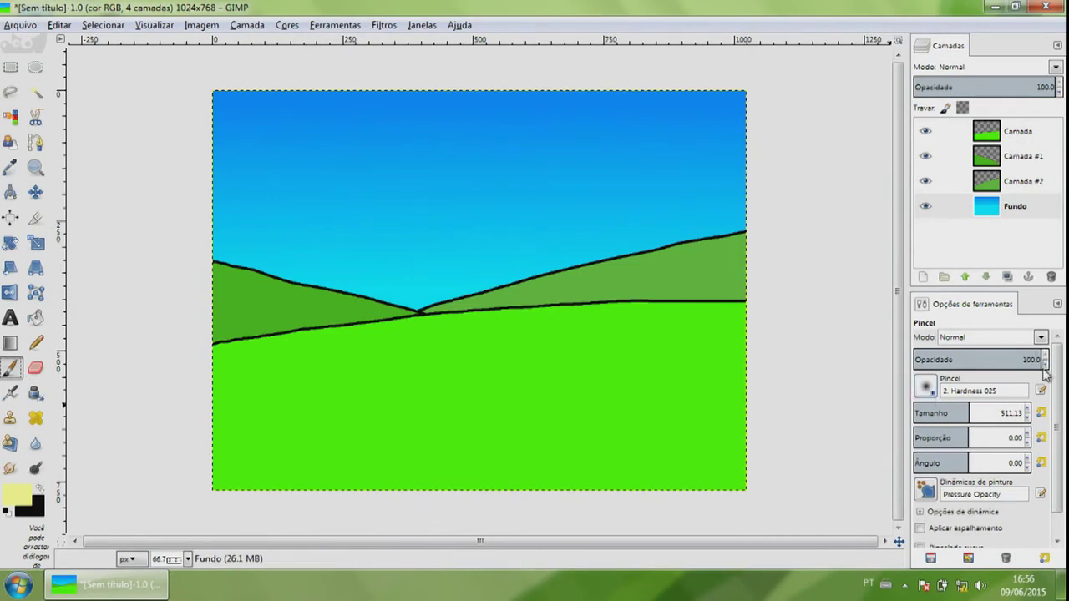
Add a new transparent layer above the top Camada layer.
click(1013, 139)
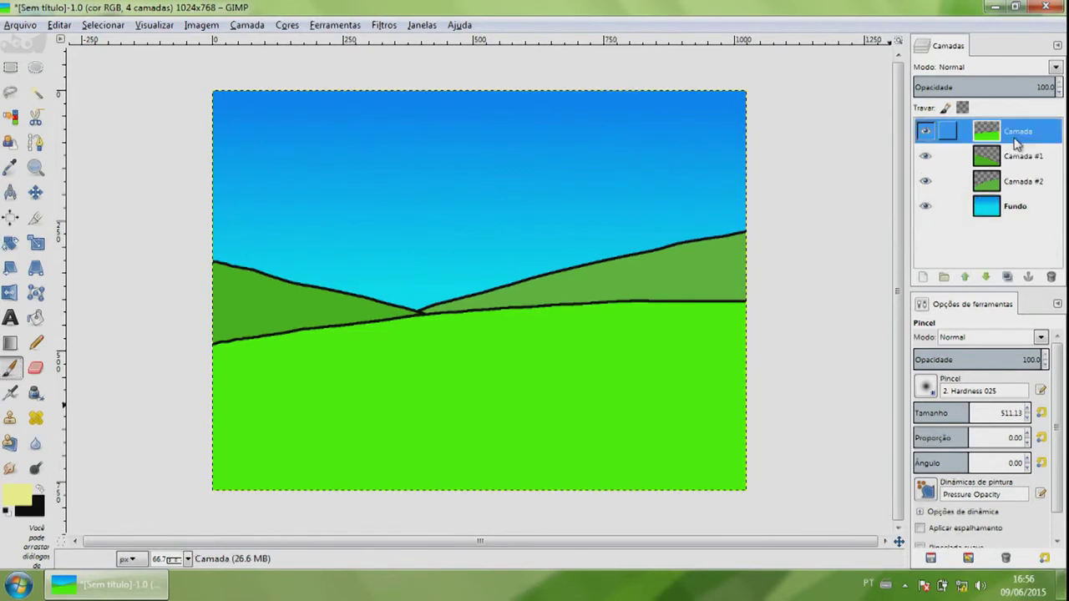
click(923, 278)
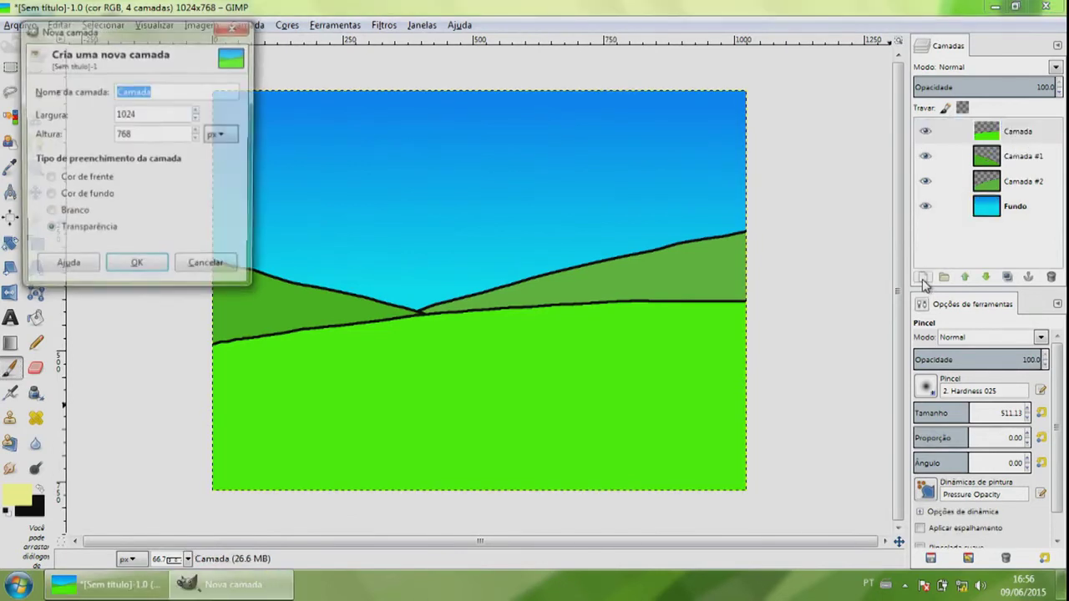
click(136, 267)
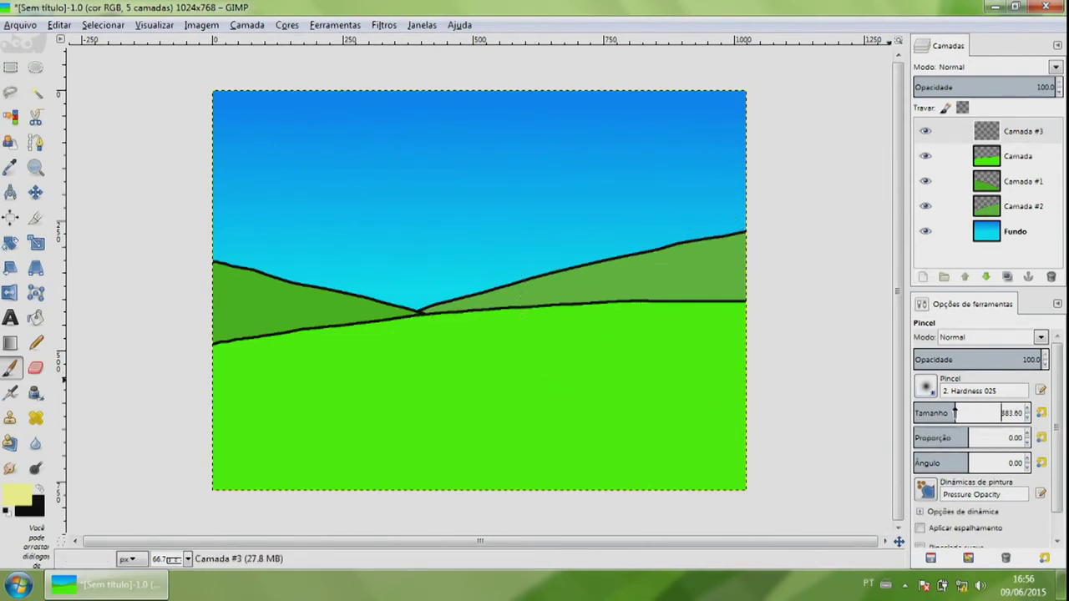
Paint a soft pale-yellow sun in the upper-right sky with a ~242 px brush.
drag(969, 413, 921, 412)
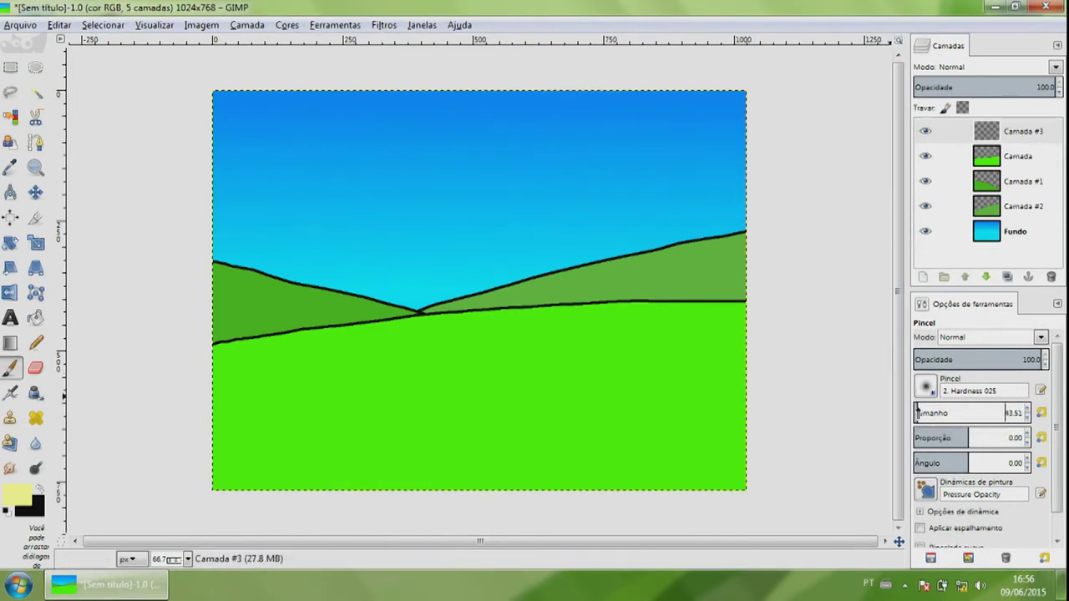
drag(917, 412, 916, 413)
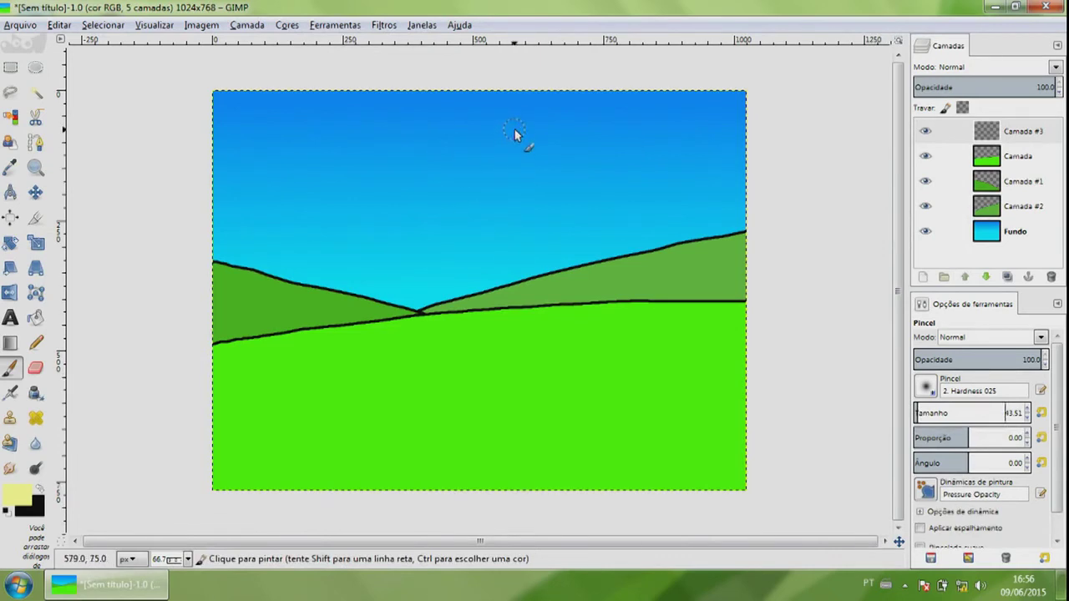
drag(919, 412, 927, 417)
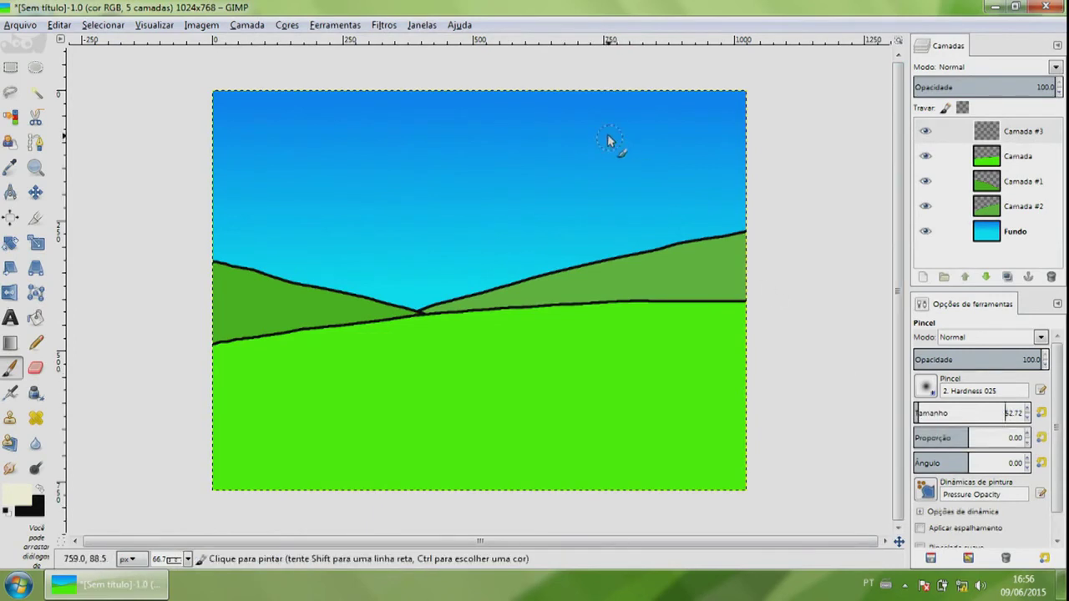
click(630, 117)
key(ctrl+z)
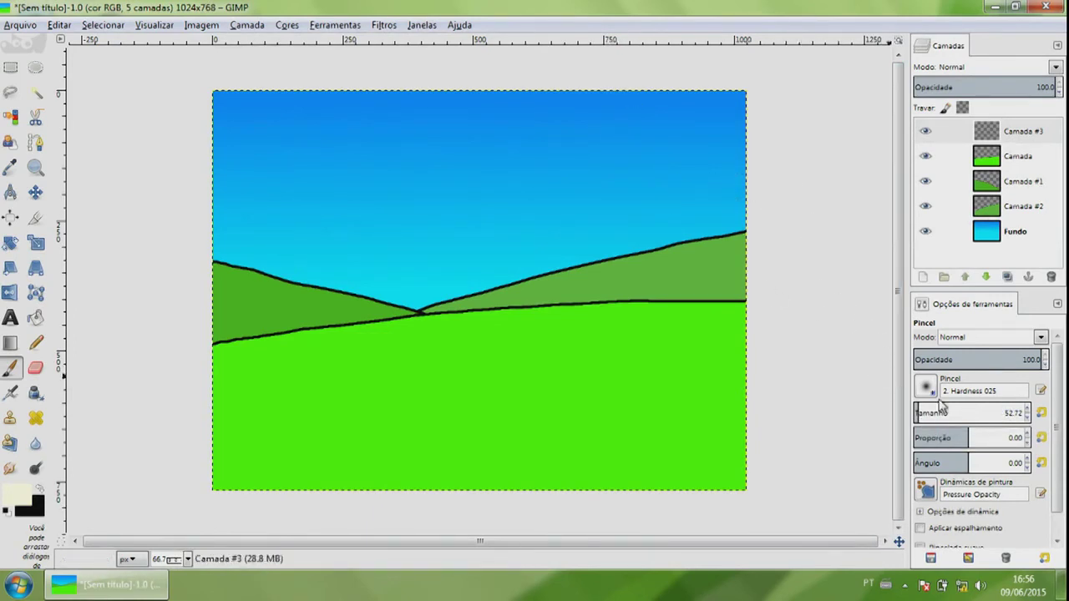
drag(934, 415, 941, 413)
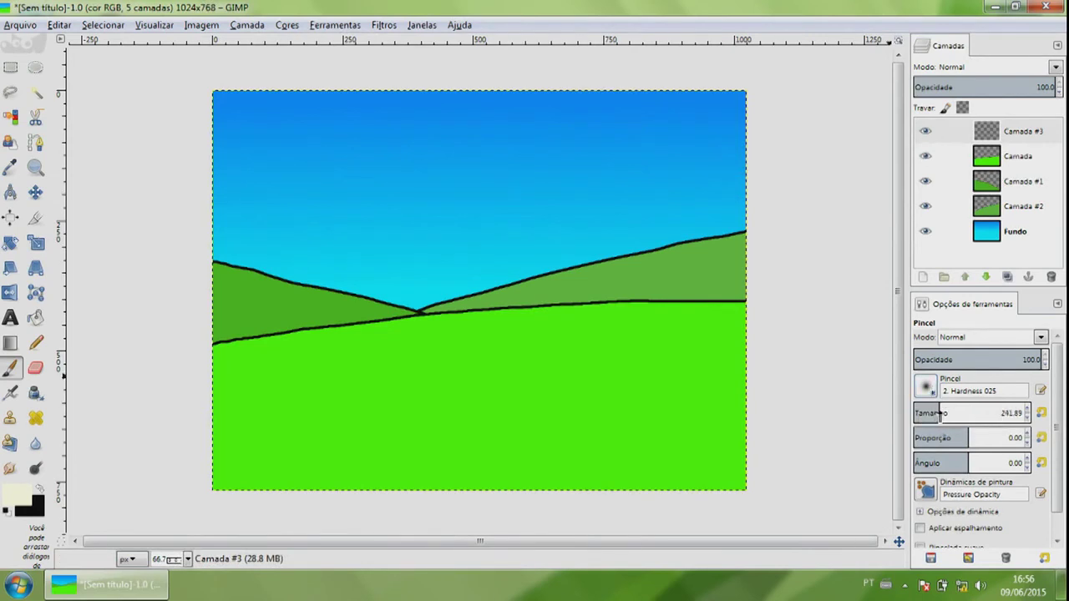
click(597, 148)
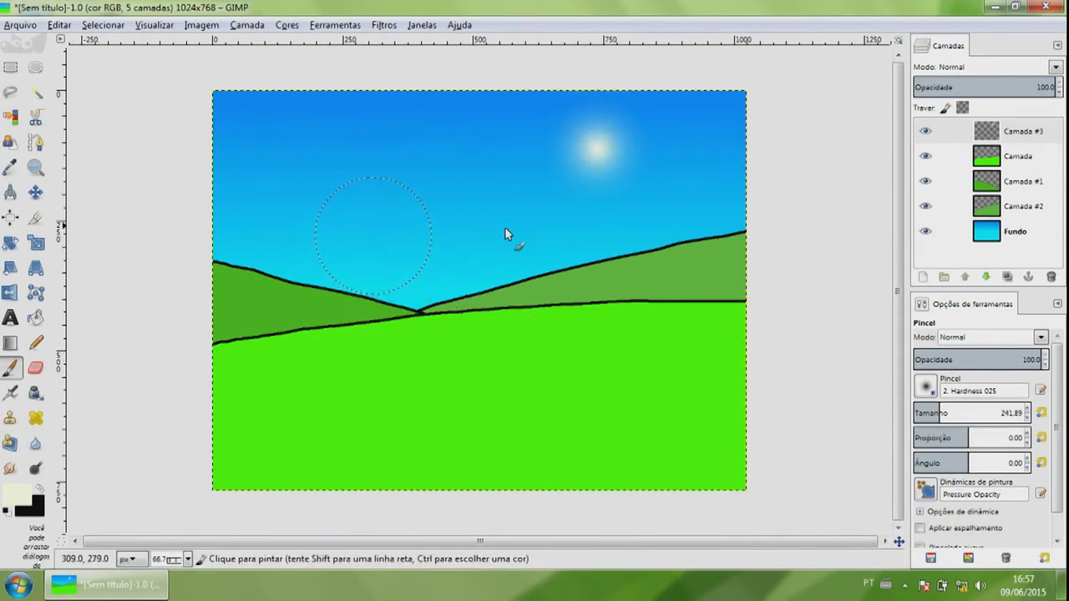
click(10, 392)
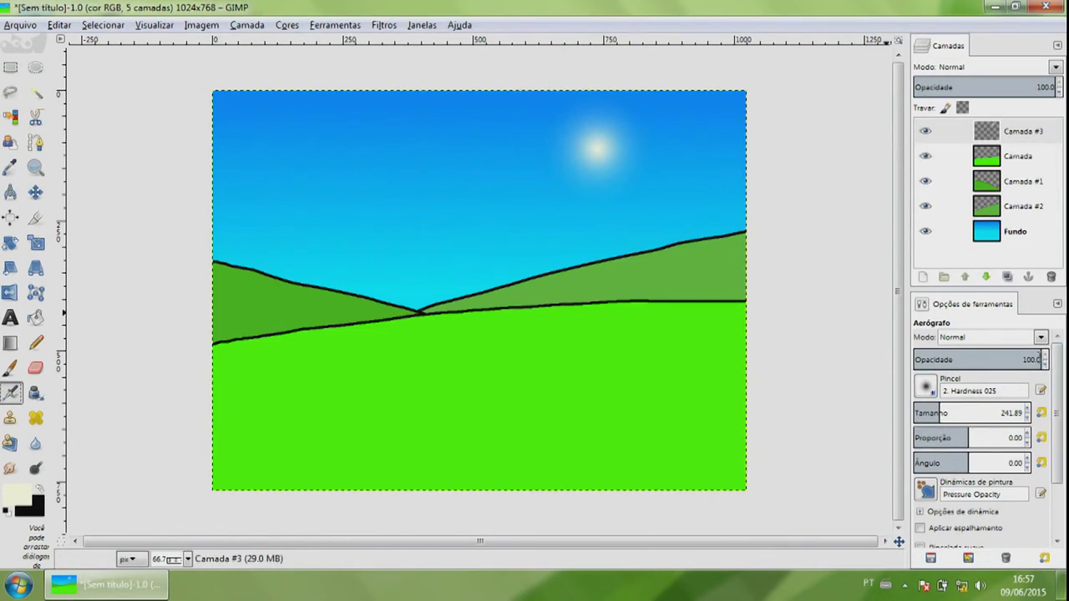
Lower the painting opacity to 49.4 and add a new transparent cloud layer.
drag(1042, 359, 987, 359)
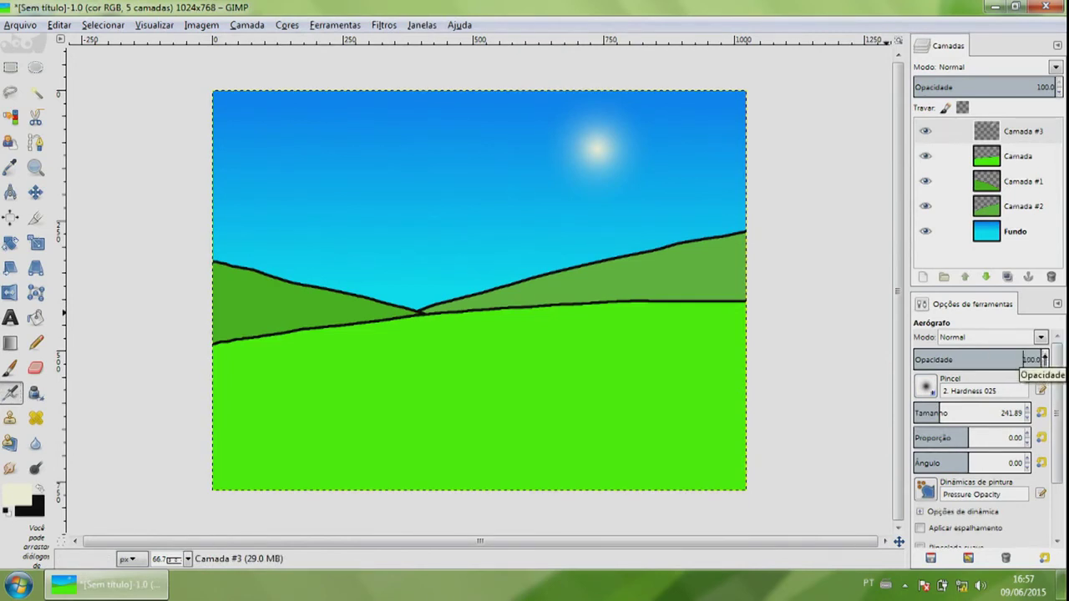
drag(987, 359, 980, 357)
click(922, 278)
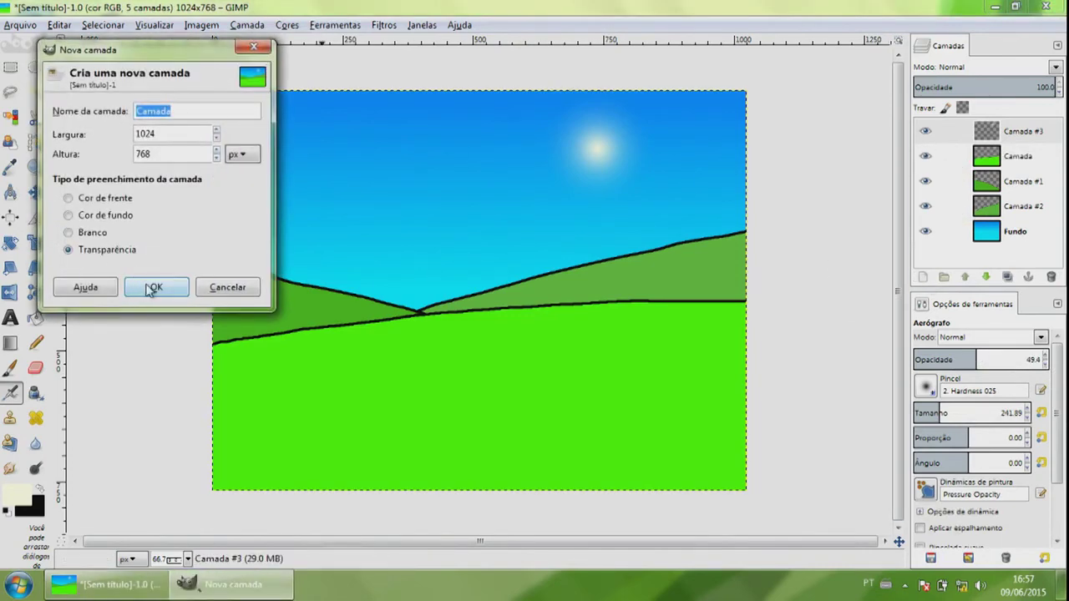
click(155, 284)
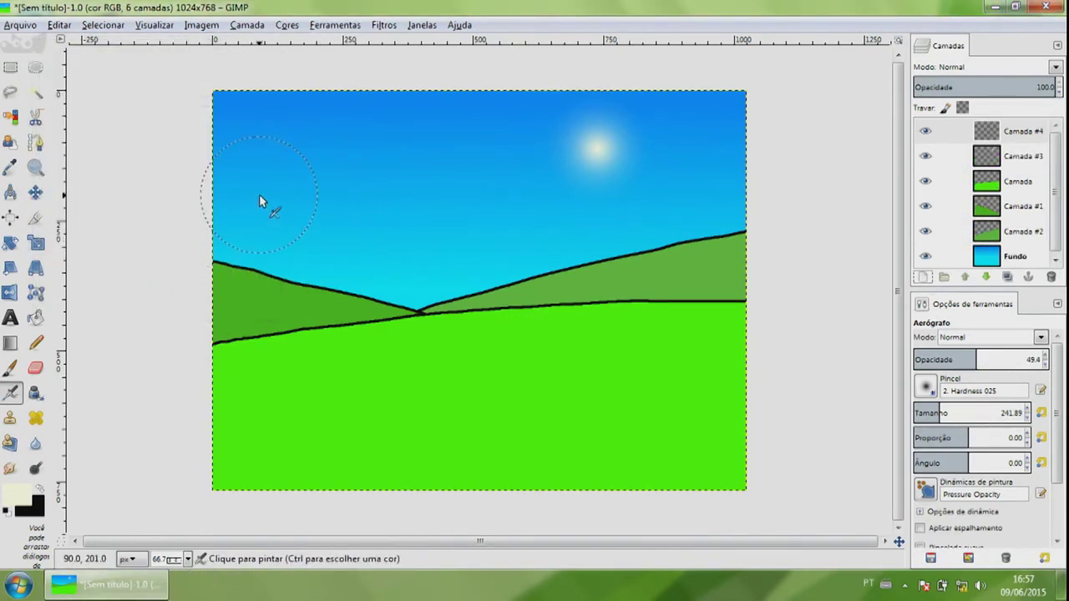
Airbrush soft white clouds and faint haze across the upper sky.
mouse_move(270, 186)
mouse_down()
mouse_move(303, 166)
mouse_move(357, 165)
mouse_move(345, 178)
mouse_move(347, 152)
mouse_move(388, 161)
mouse_move(329, 153)
mouse_move(385, 177)
mouse_move(437, 176)
mouse_move(407, 190)
mouse_move(417, 167)
mouse_move(532, 165)
mouse_move(511, 195)
mouse_move(549, 183)
mouse_move(709, 184)
mouse_move(498, 183)
mouse_move(460, 197)
mouse_up()
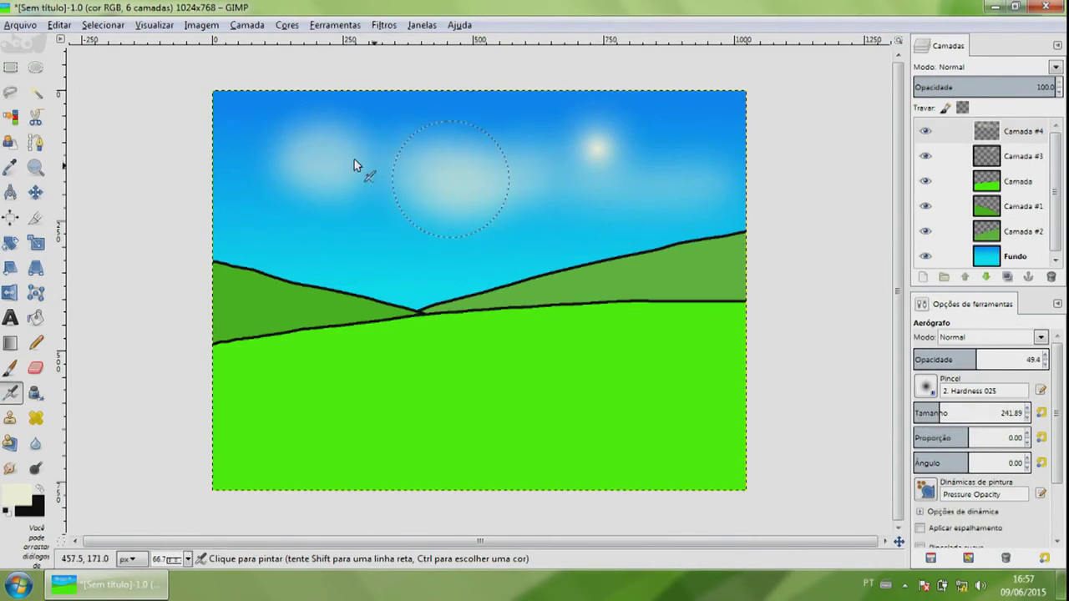
mouse_move(318, 155)
mouse_down()
mouse_move(349, 167)
mouse_move(346, 179)
mouse_up()
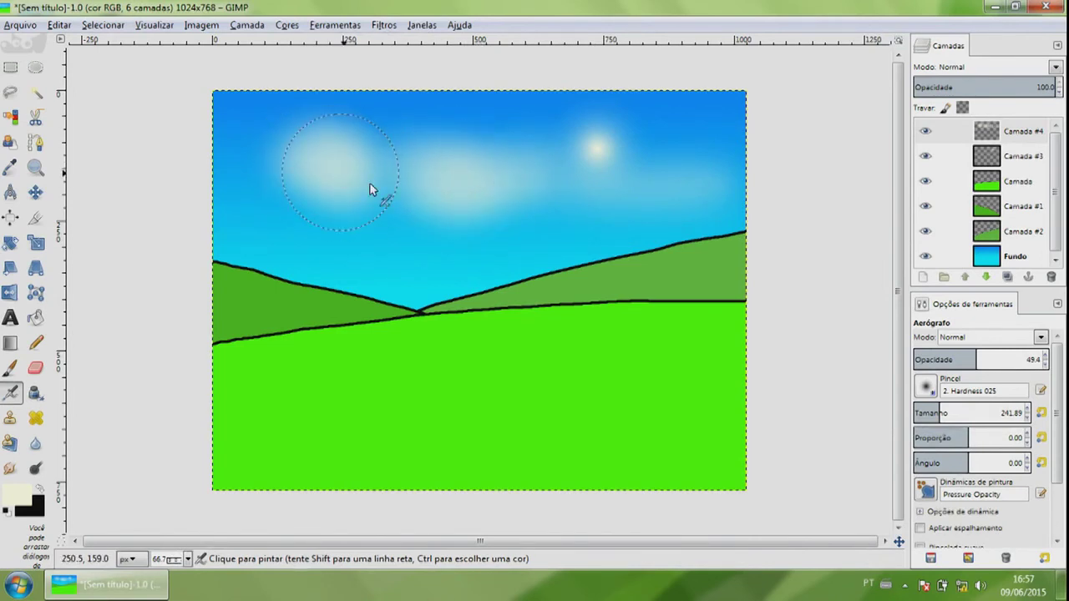
drag(589, 201, 615, 209)
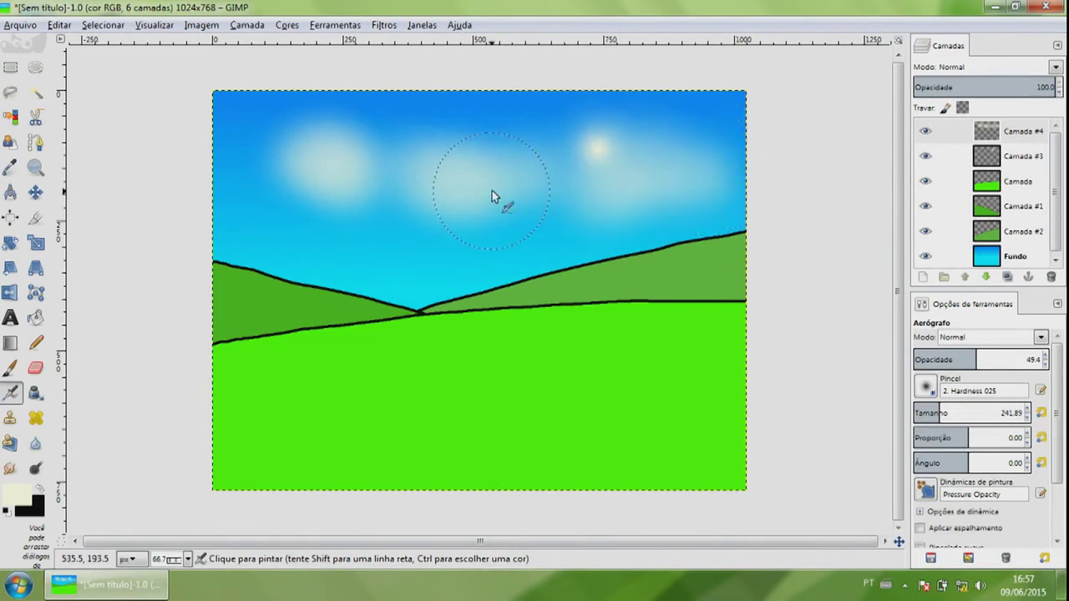
mouse_move(510, 188)
mouse_down()
mouse_move(351, 195)
mouse_move(489, 215)
mouse_move(471, 241)
mouse_move(389, 174)
mouse_move(342, 187)
mouse_move(394, 201)
mouse_move(442, 241)
mouse_move(453, 203)
mouse_move(286, 176)
mouse_move(357, 177)
mouse_up()
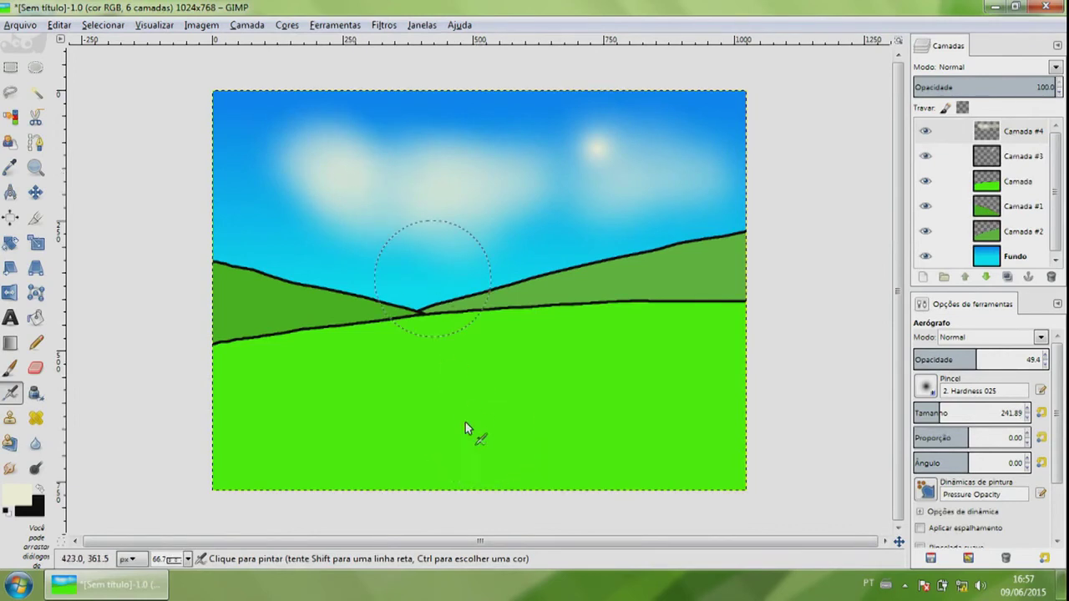
click(924, 277)
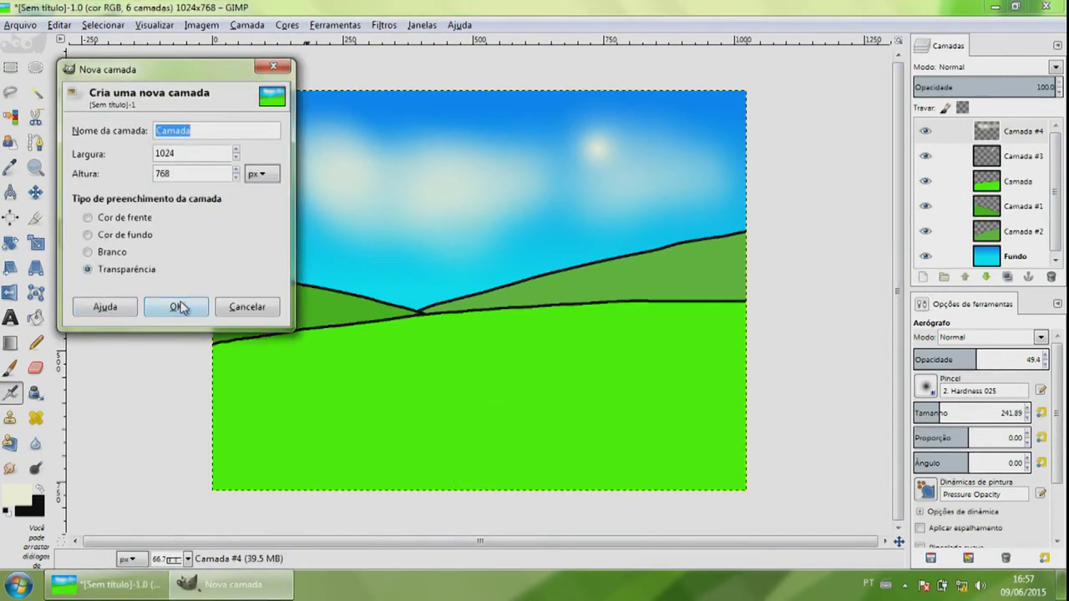
On a new transparent layer, type the text 'Fazenda Vila Verde' in the green field.
click(178, 307)
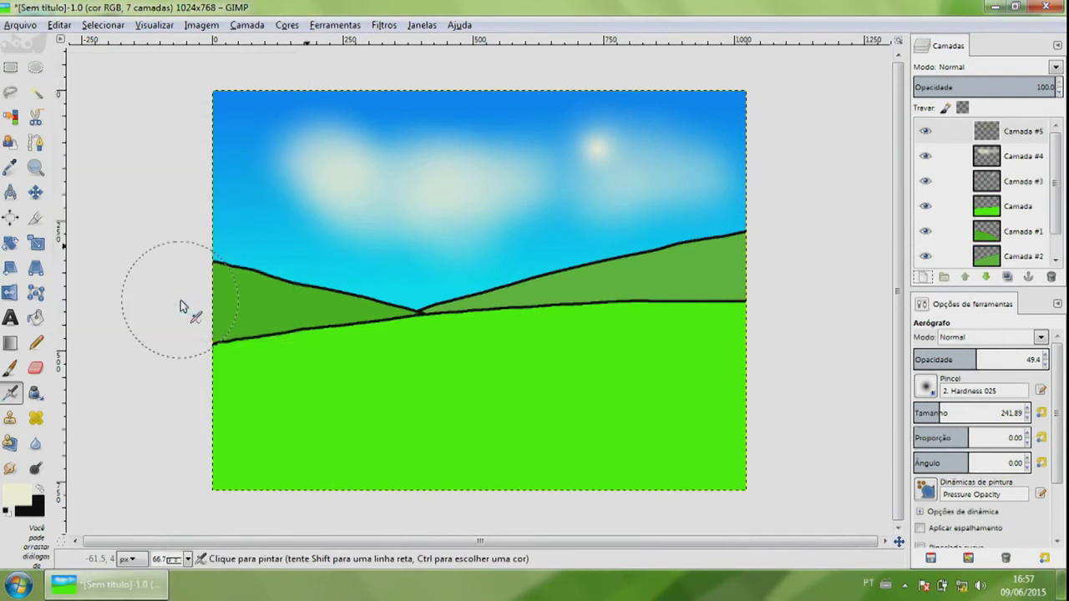
click(11, 319)
click(283, 406)
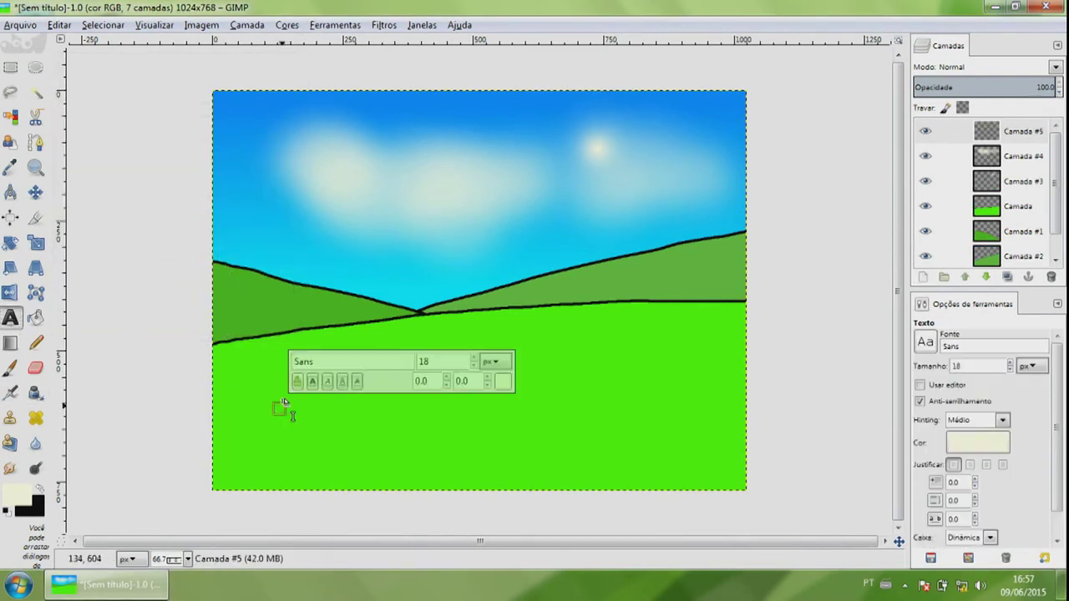
text(Fazenda)
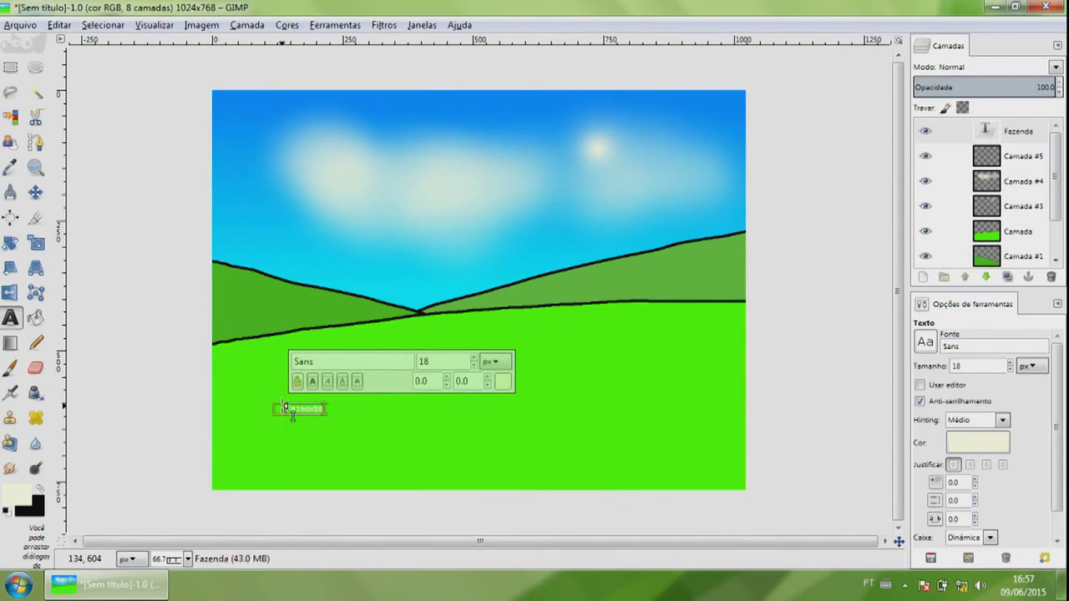
text( Vi)
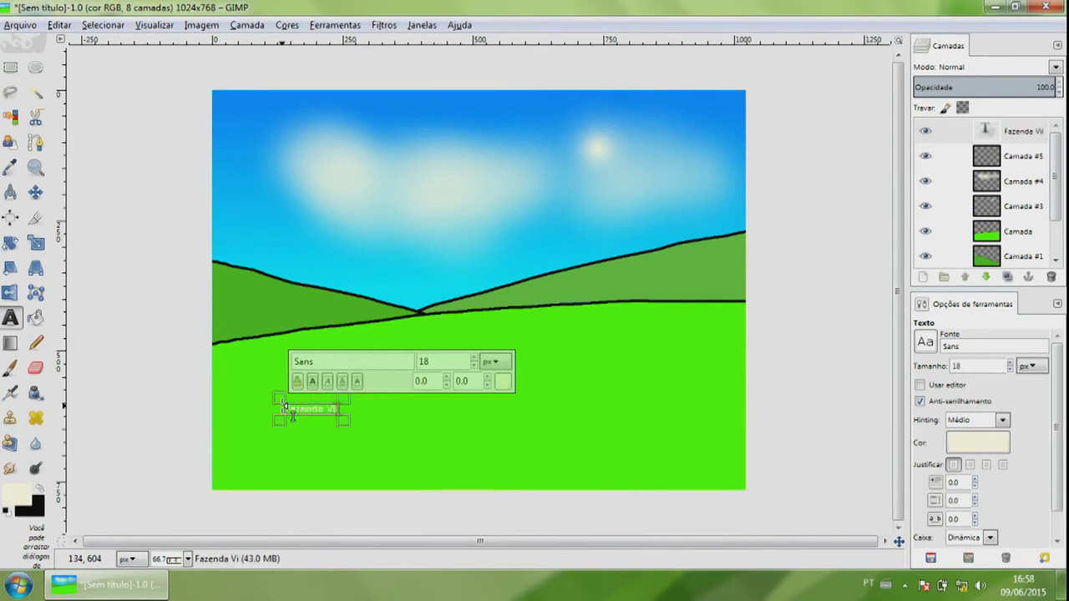
text(la Verde)
Make the whole title brown (9b6d00) and bold.
key(ctrl+a)
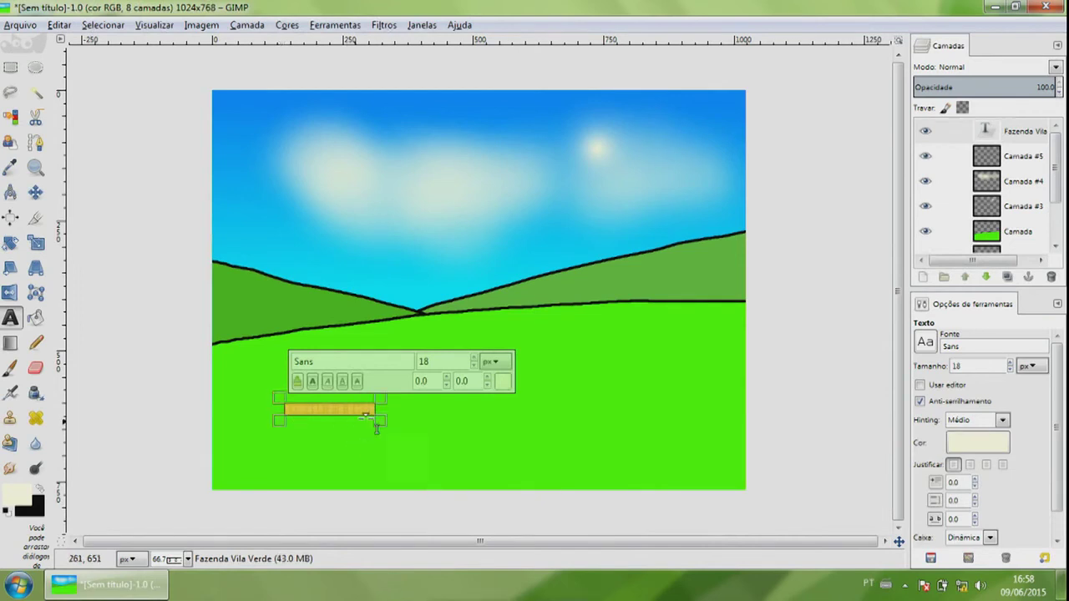
text(80)
click(503, 382)
click(377, 287)
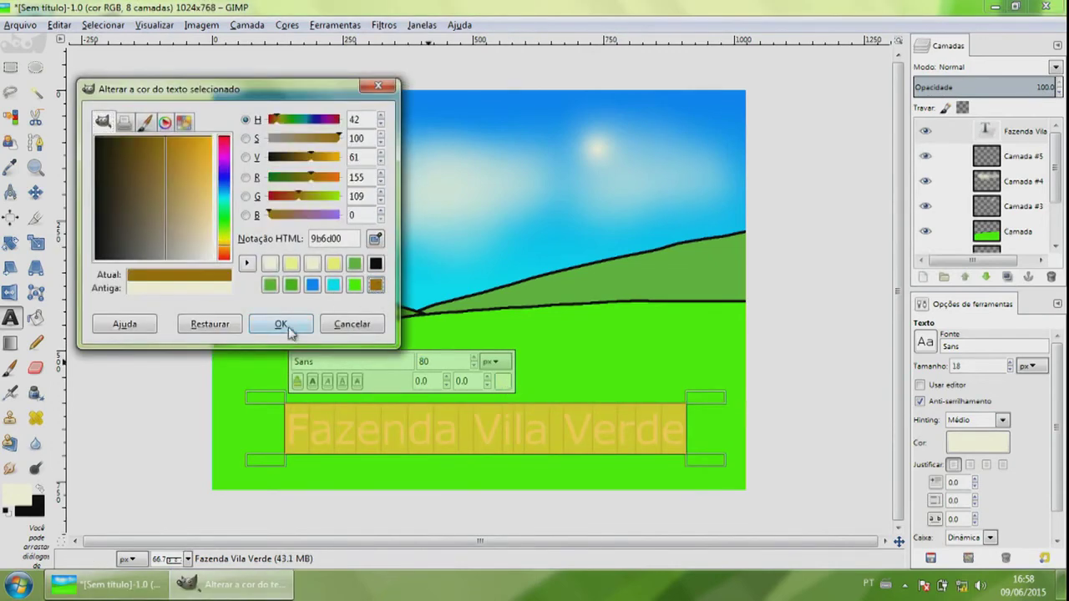
click(283, 324)
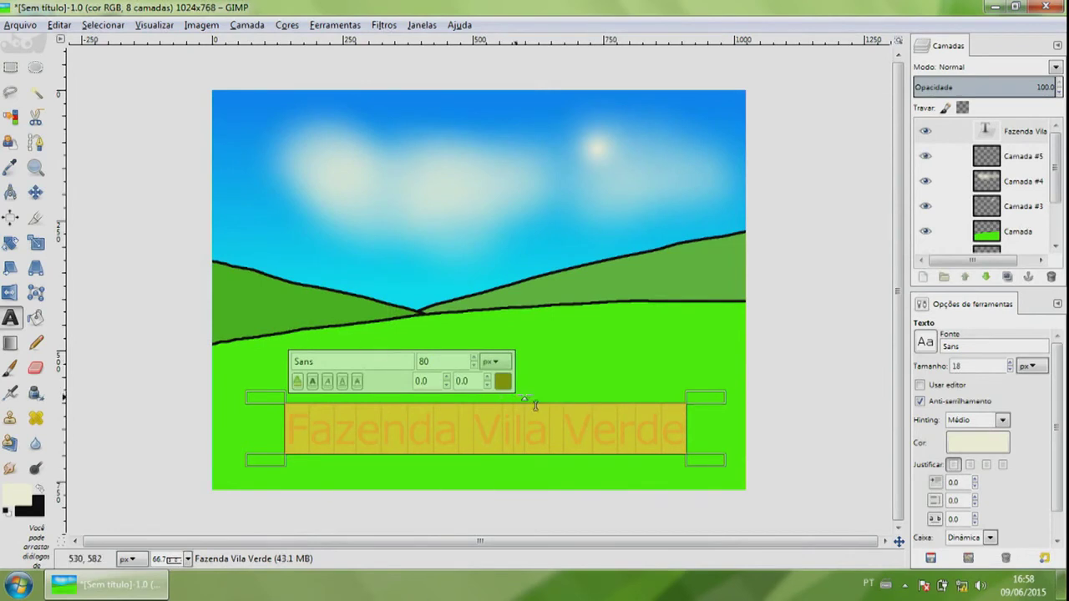
click(312, 382)
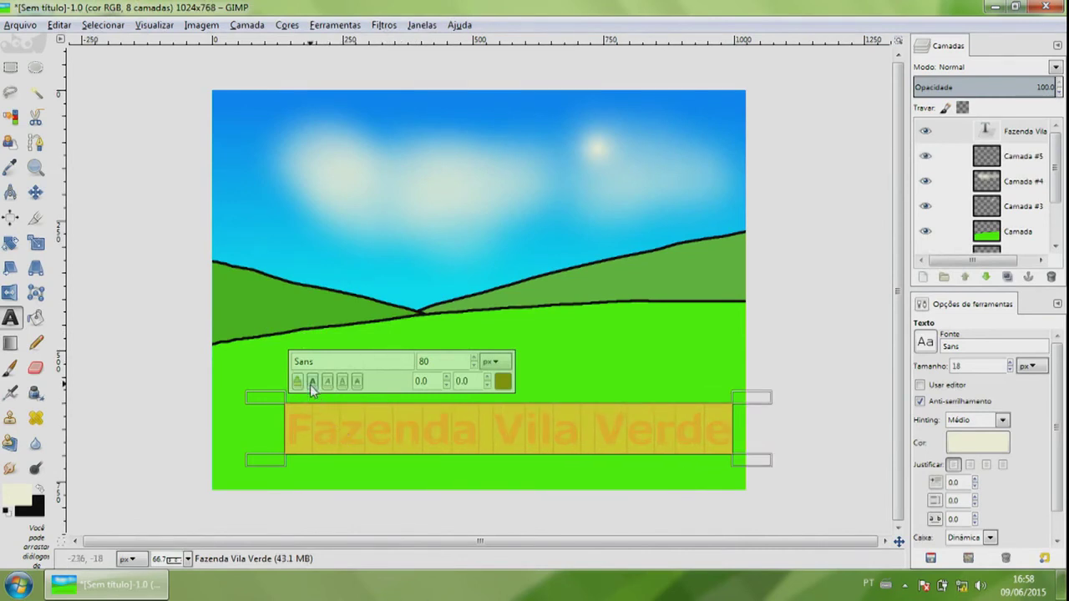
click(36, 192)
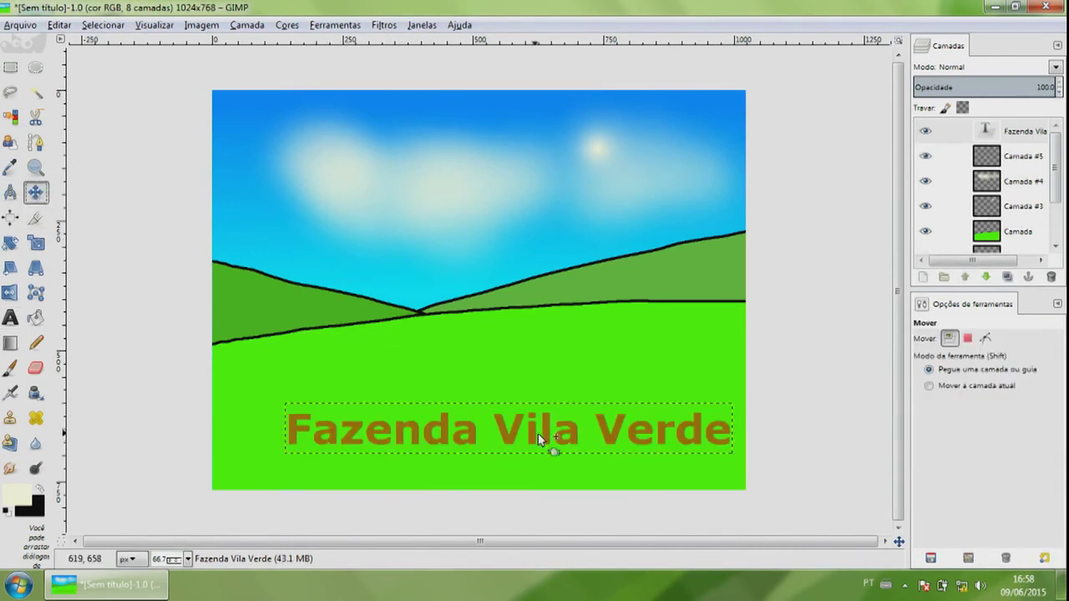
Move the title into place over the field and enlarge the layer list to show every layer.
drag(543, 430, 518, 423)
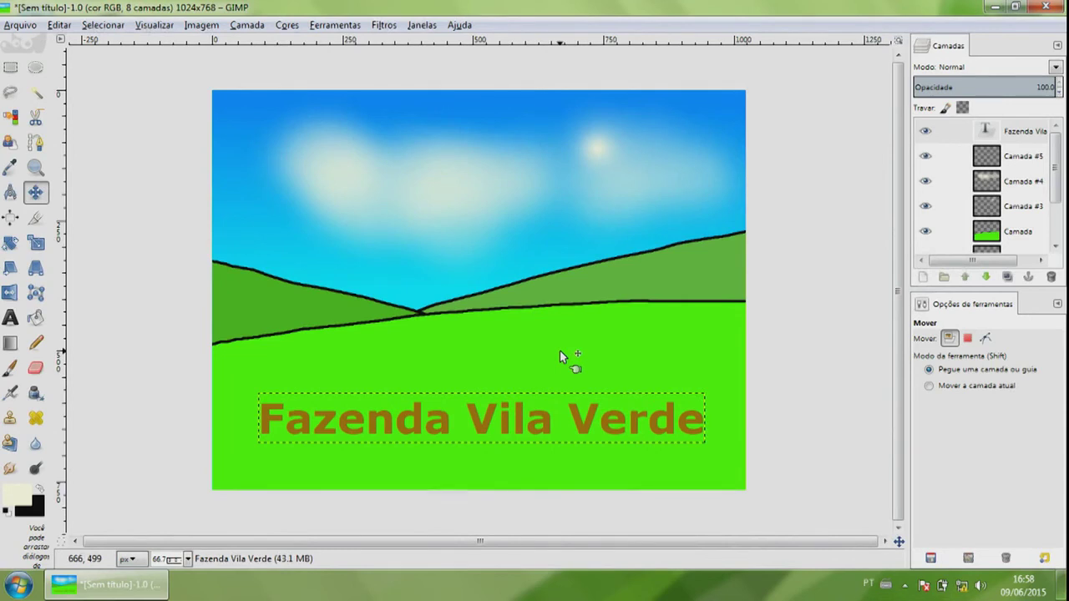
drag(480, 422, 479, 420)
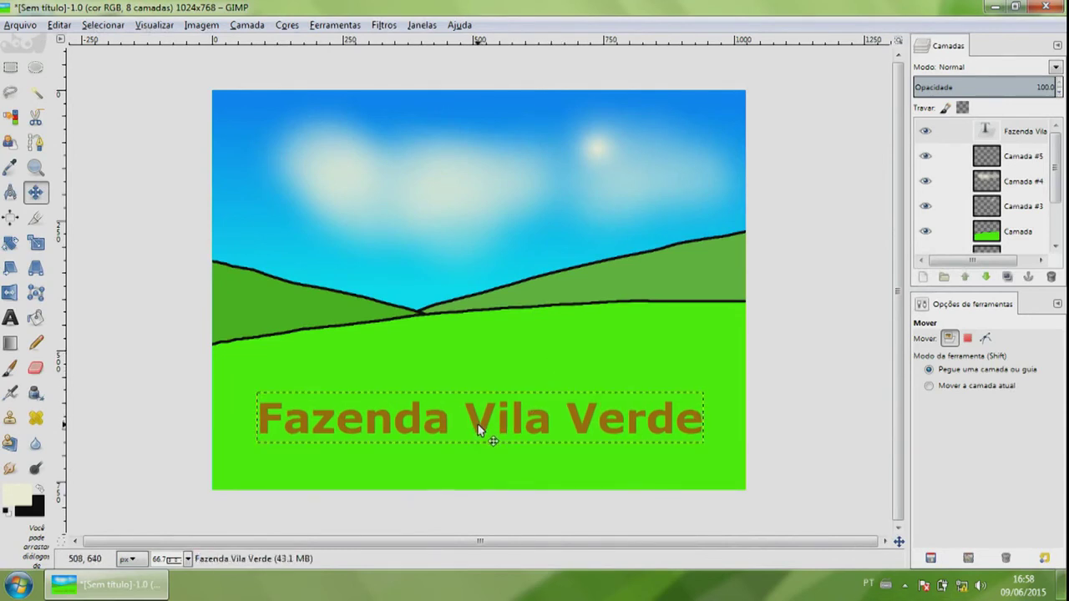
drag(1056, 175, 1062, 244)
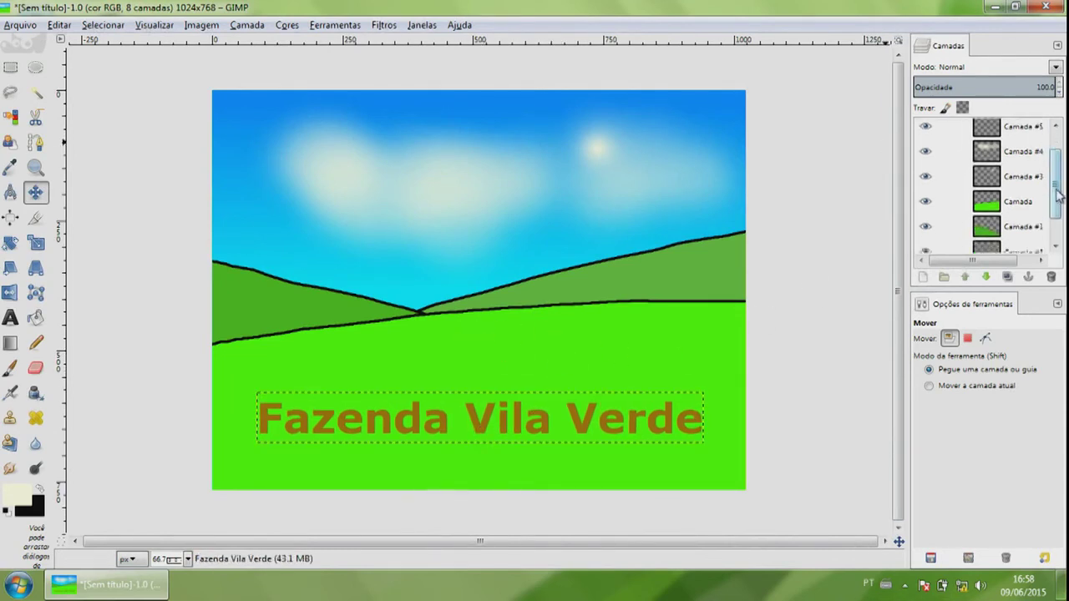
drag(1000, 286, 996, 376)
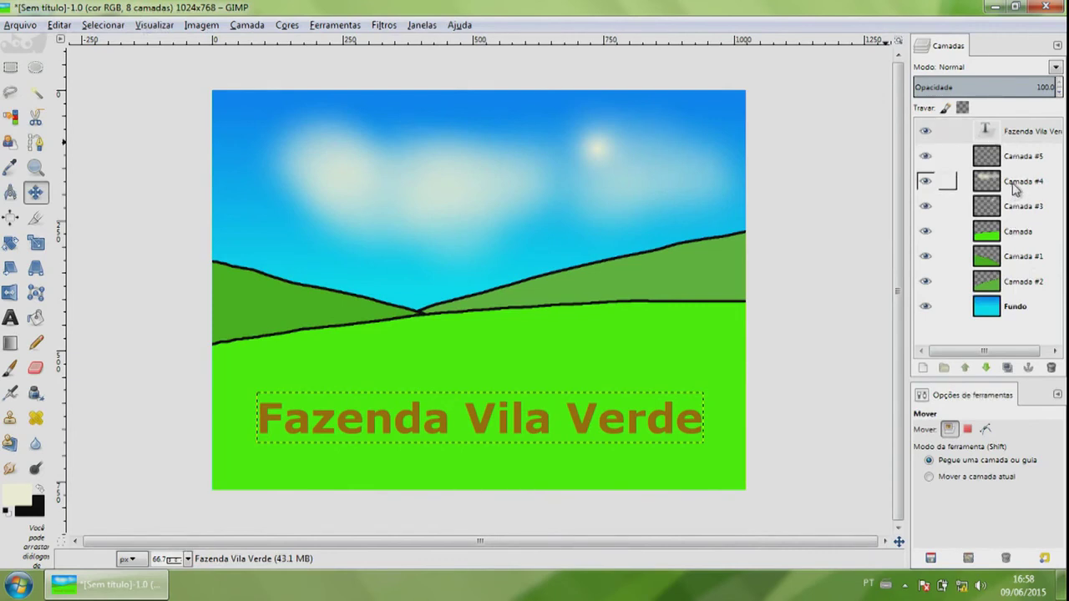
Lower the clouds layer to about 81% opacity, keeping the sun at full opacity.
click(1013, 189)
click(1060, 93)
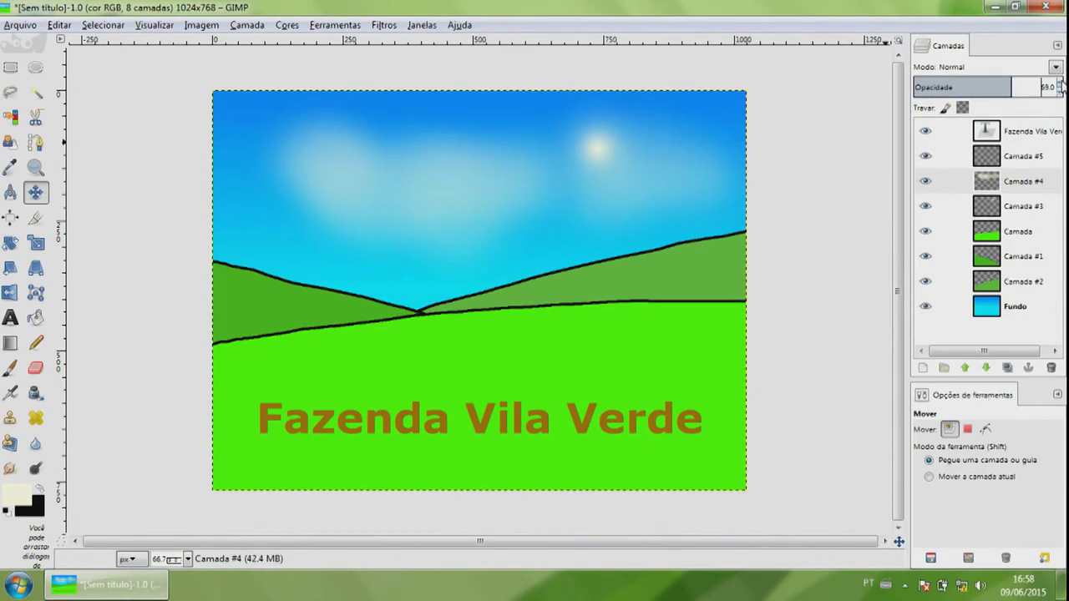
click(1019, 209)
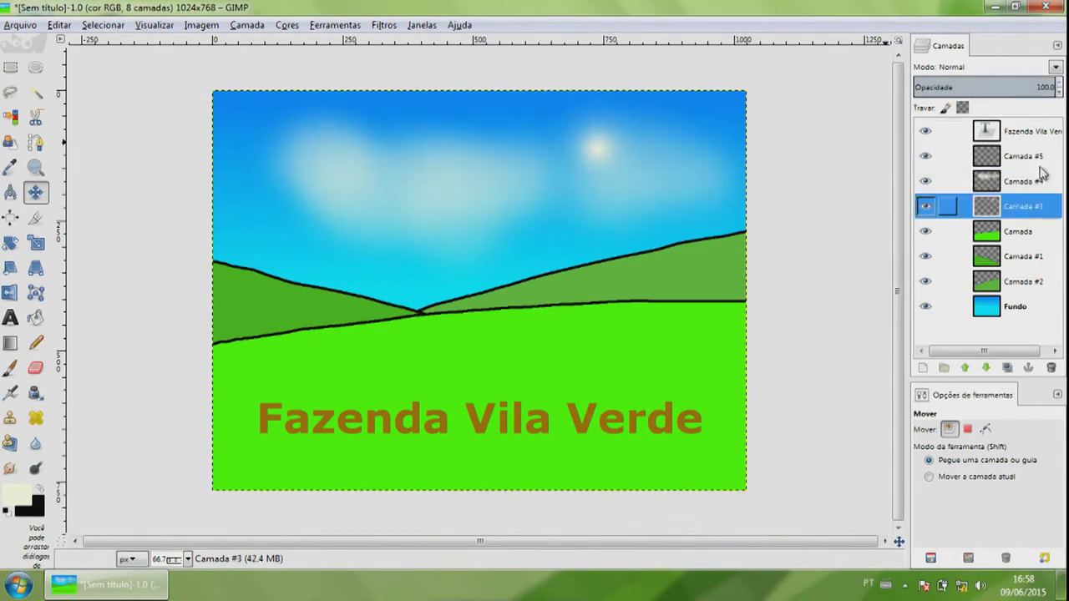
click(1061, 93)
click(1061, 93)
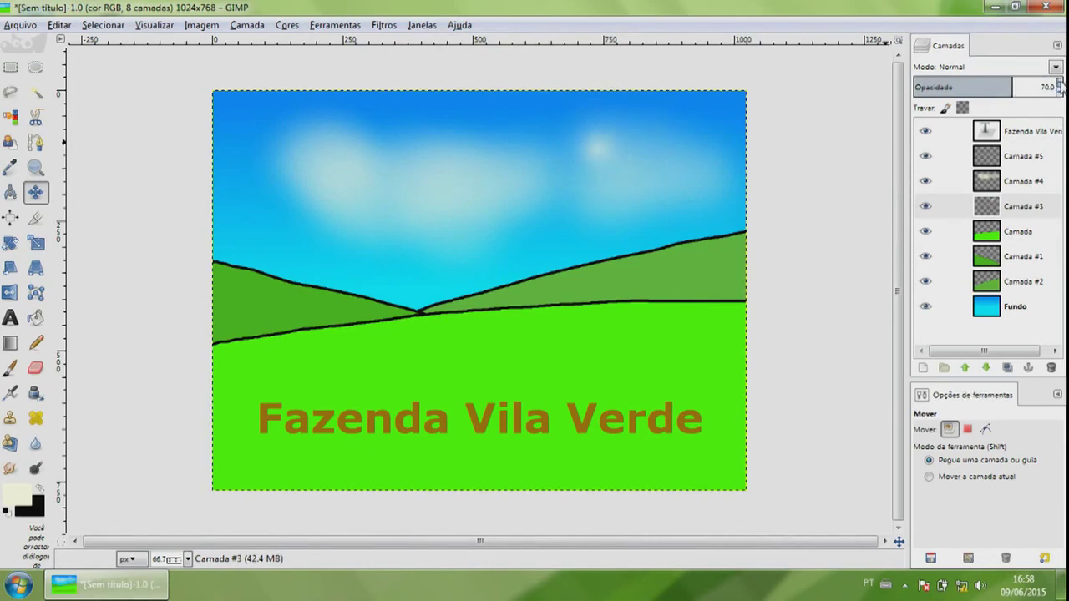
click(1061, 82)
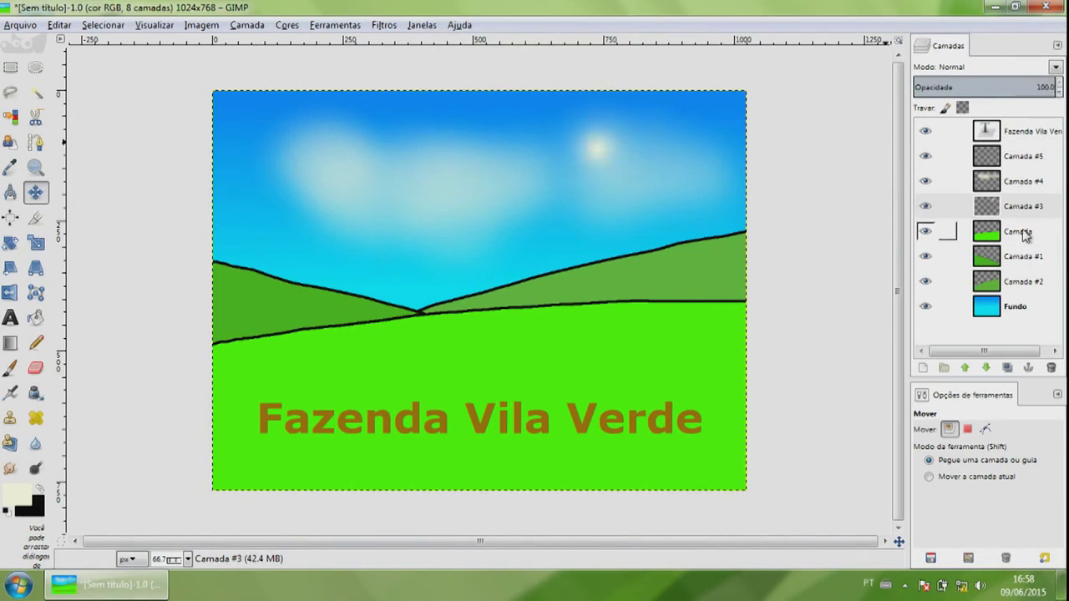
Try lowering the hill and field layers' opacity, then undo those changes.
click(1028, 285)
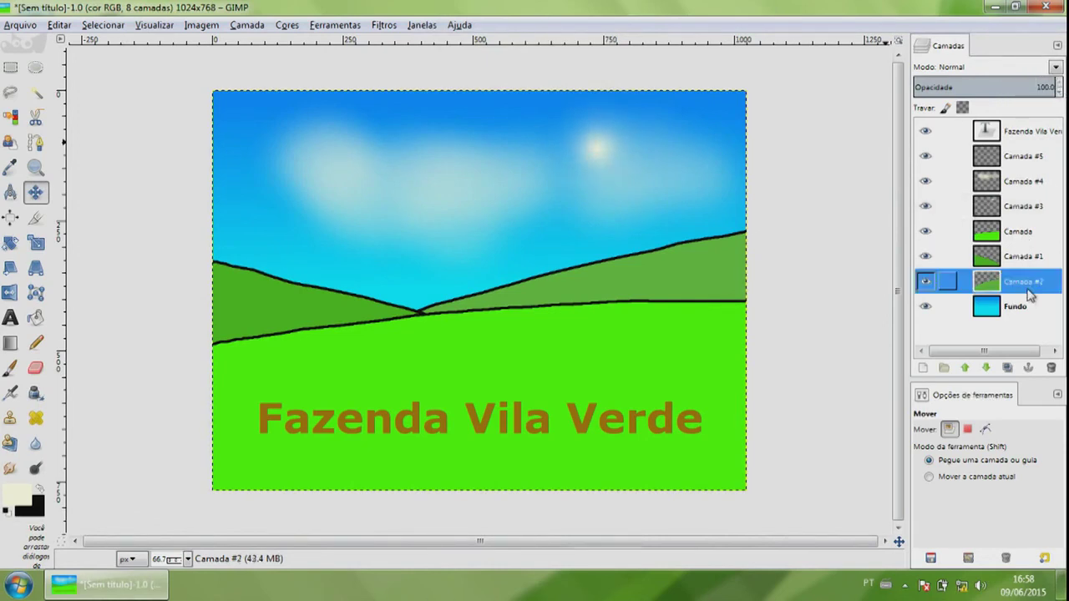
click(1059, 94)
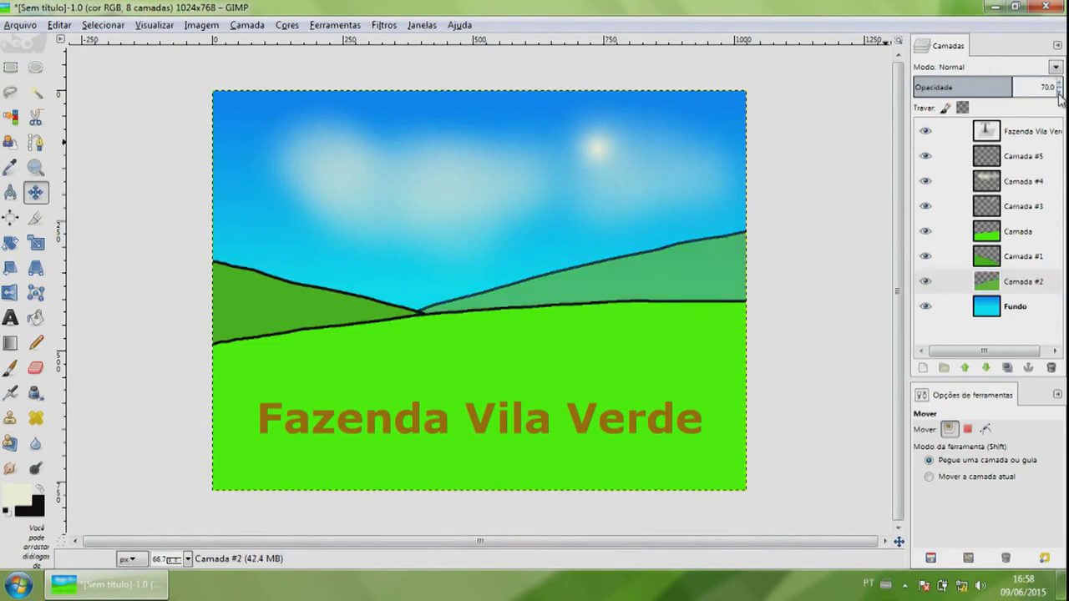
click(1025, 259)
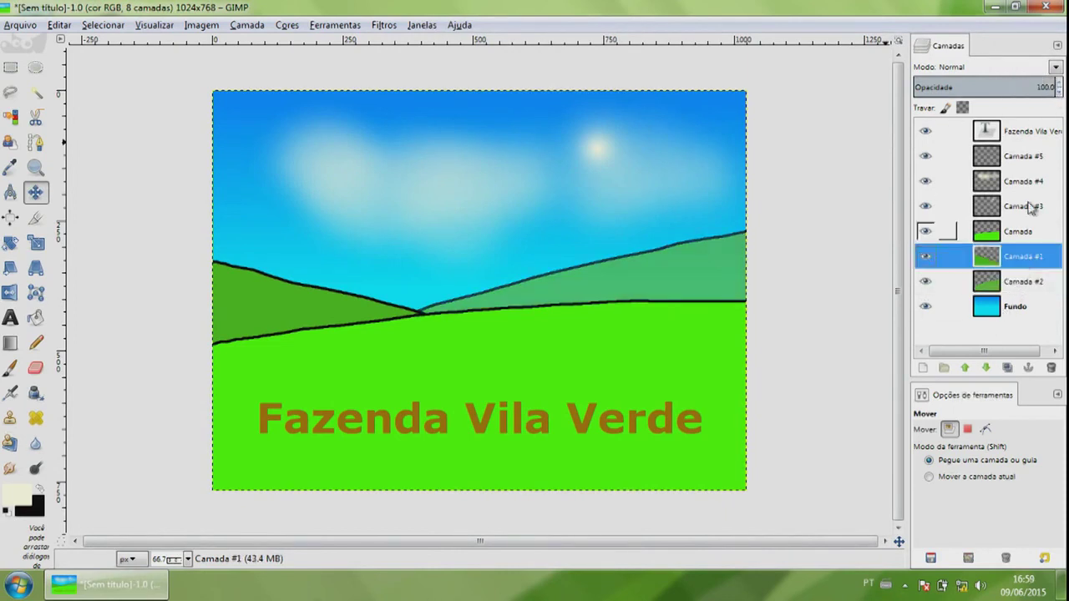
click(1059, 94)
text(76)
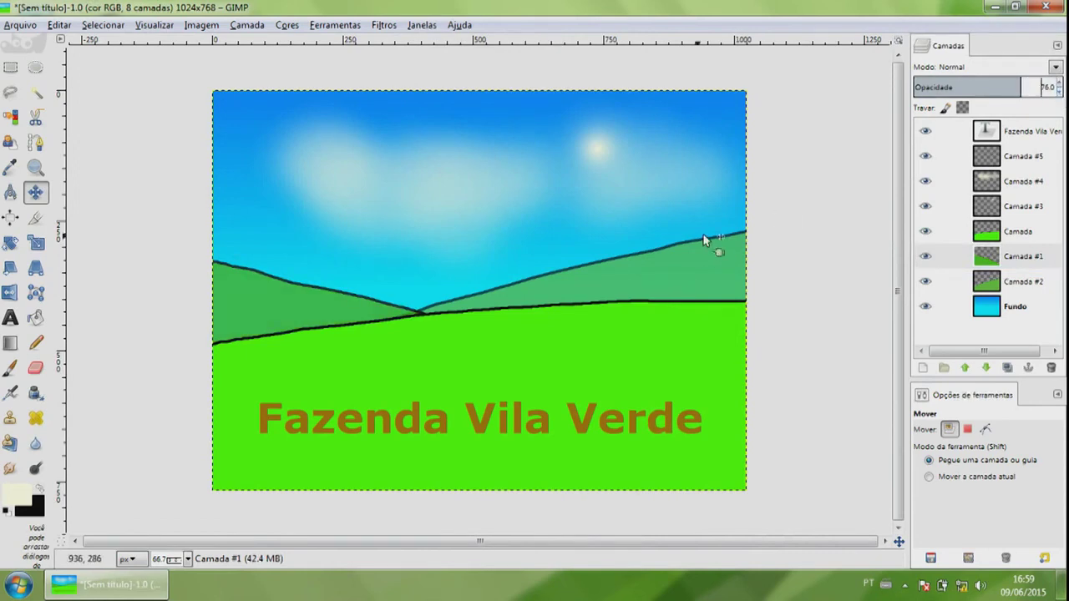
click(1023, 234)
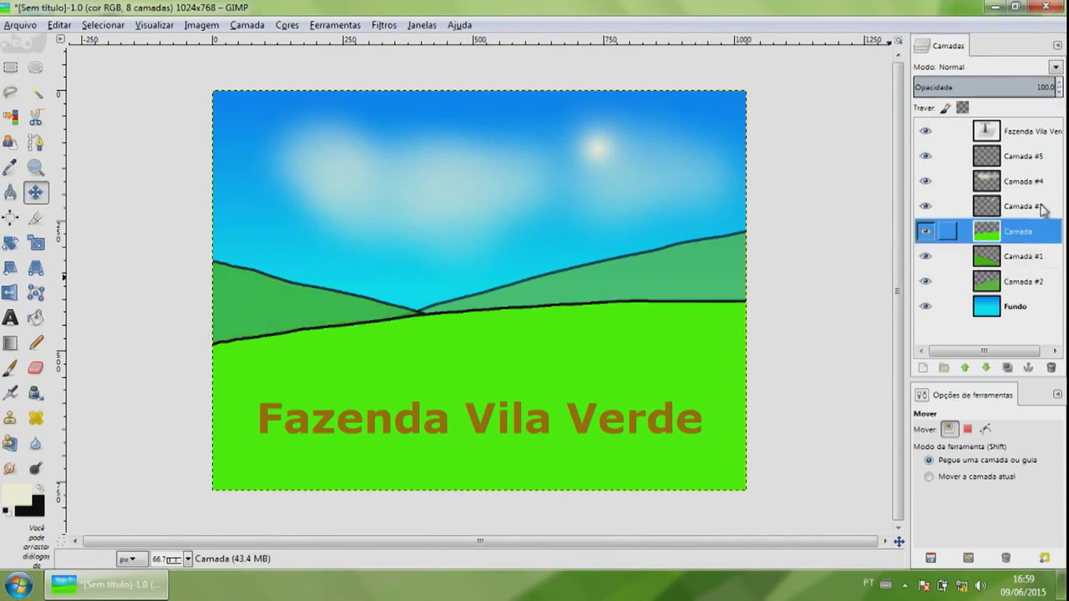
click(1059, 93)
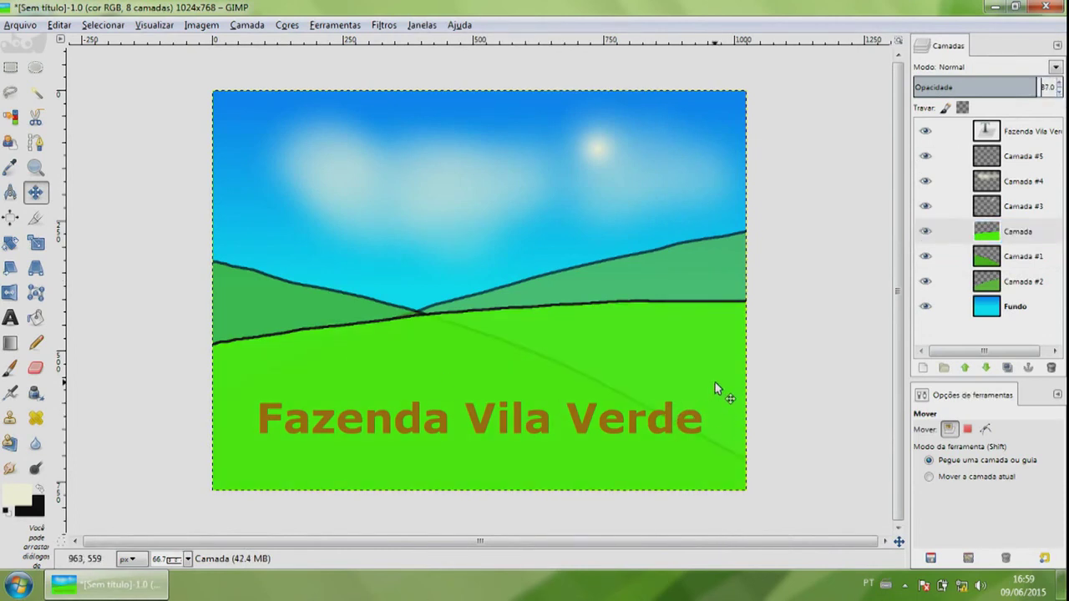
key(ctrl+z)
key(ctrl+z)
key(ctrl+z)
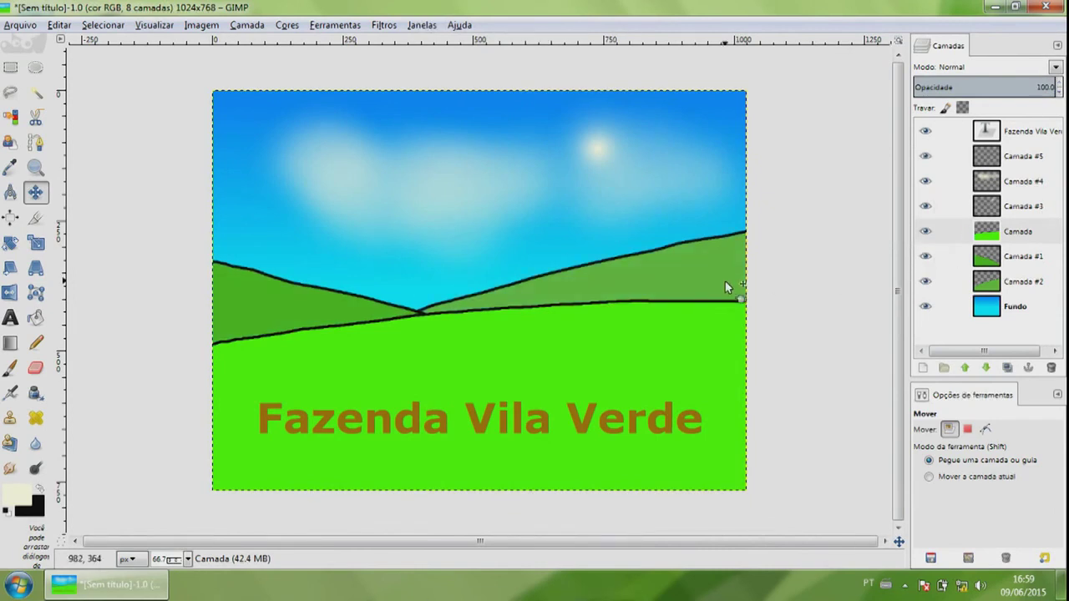
Step up and back down through the layers to check each one.
click(1013, 156)
click(1022, 179)
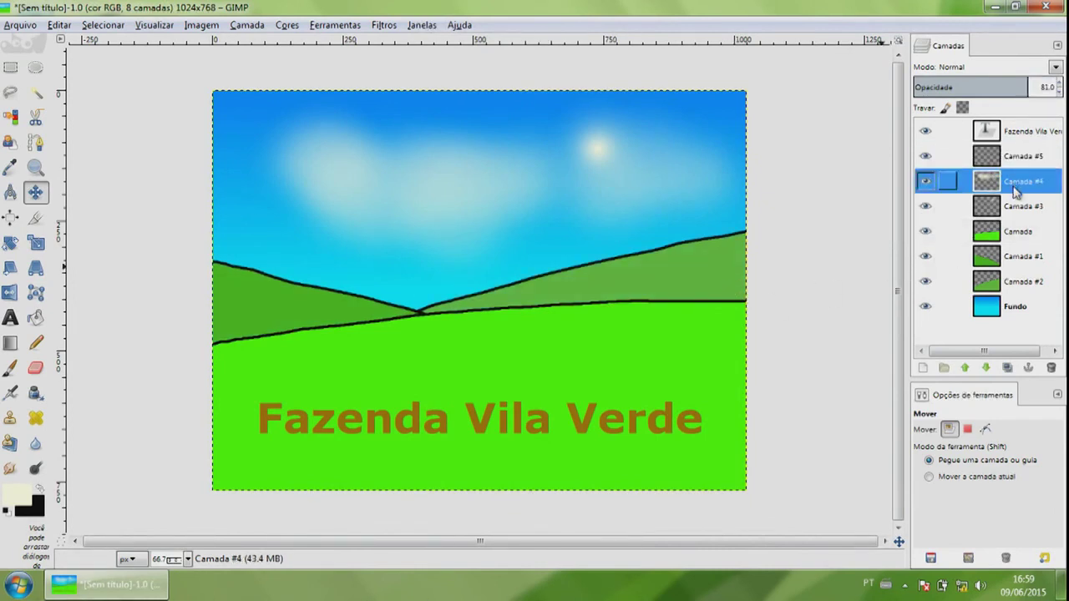
click(1024, 205)
click(1019, 231)
click(1020, 256)
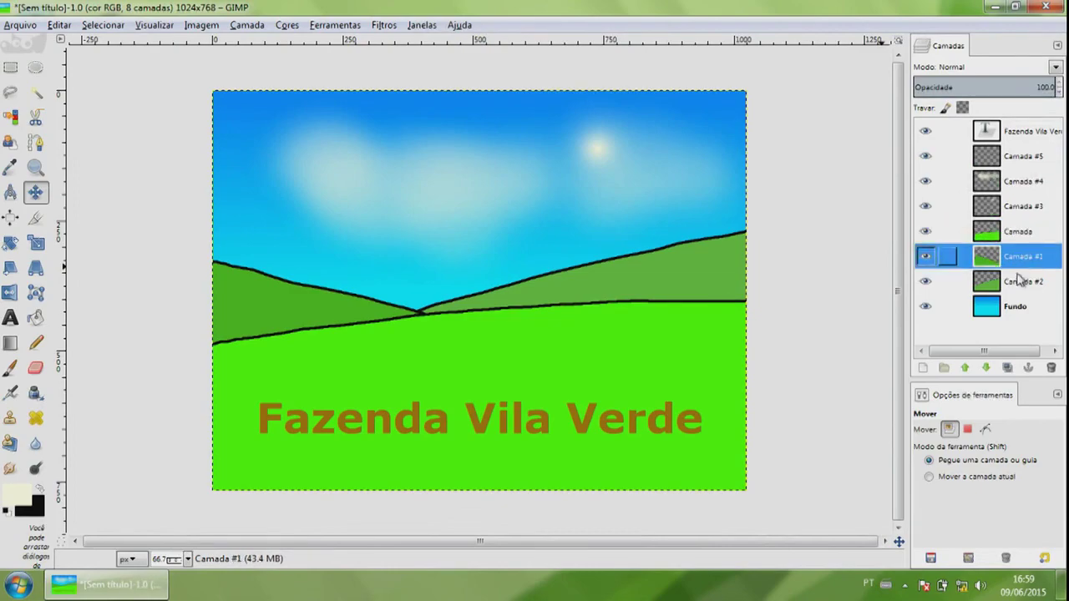
click(1019, 282)
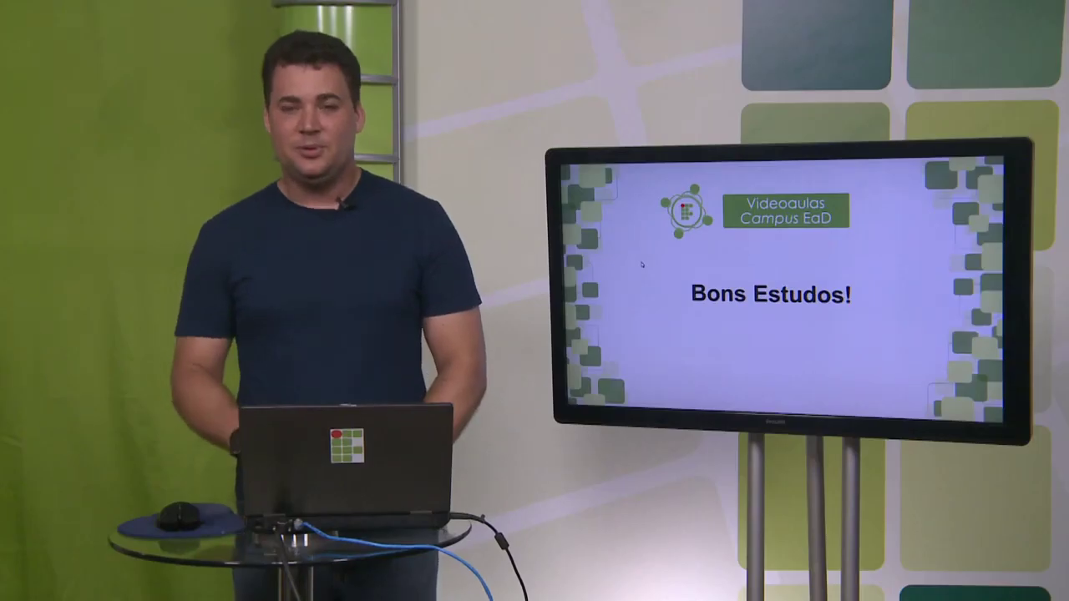